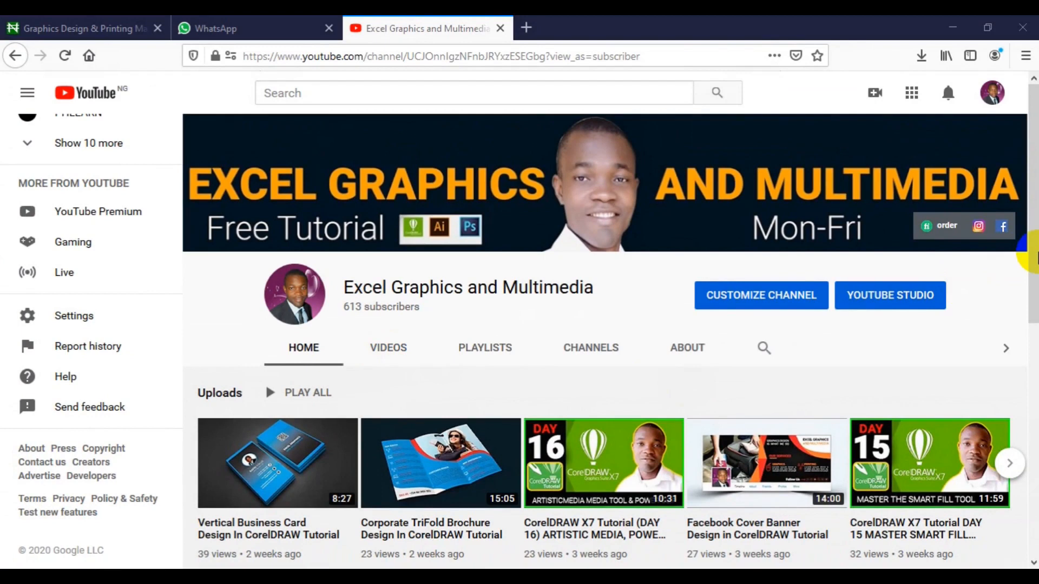
{"action": "scroll", "coordinate": [1033, 255], "scroll_direction": "down", "scroll_amount": 2}
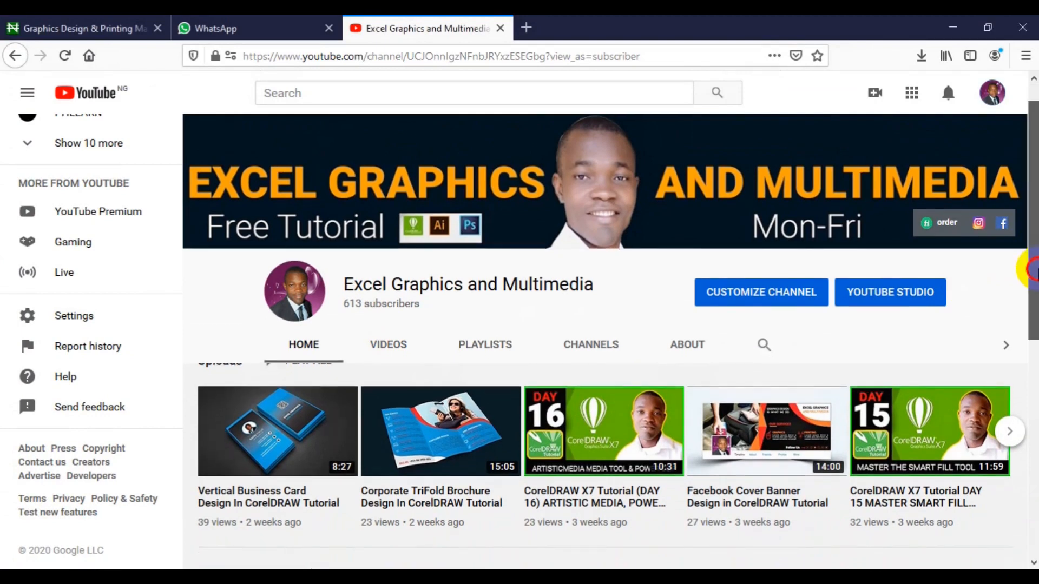
{"action": "scroll", "coordinate": [611, 341], "scroll_direction": "down", "scroll_amount": 3}
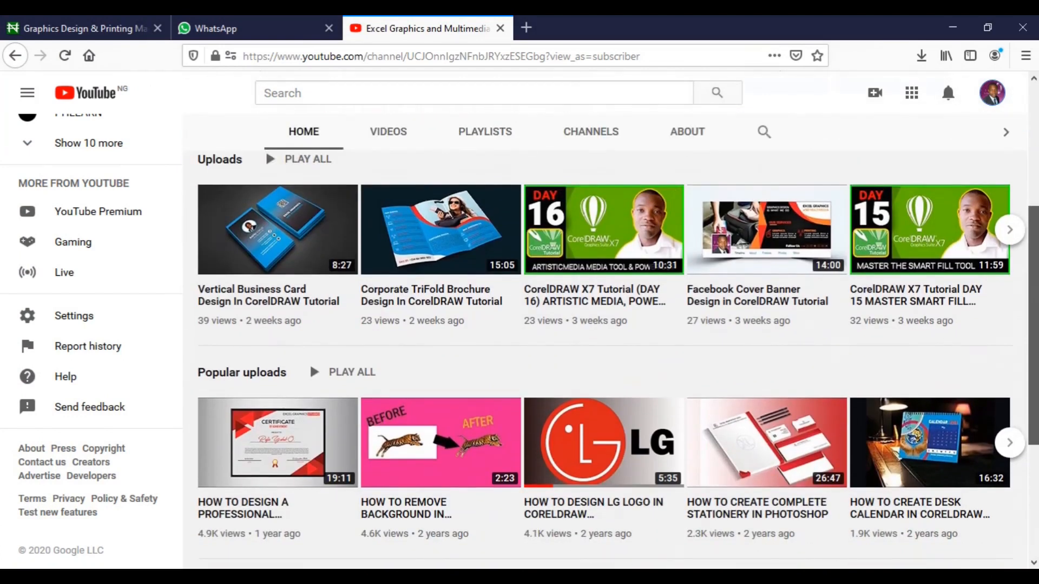
{"action": "scroll", "coordinate": [610, 342], "scroll_direction": "down", "scroll_amount": 1}
{"action": "scroll", "coordinate": [610, 342], "scroll_direction": "up", "scroll_amount": 4}
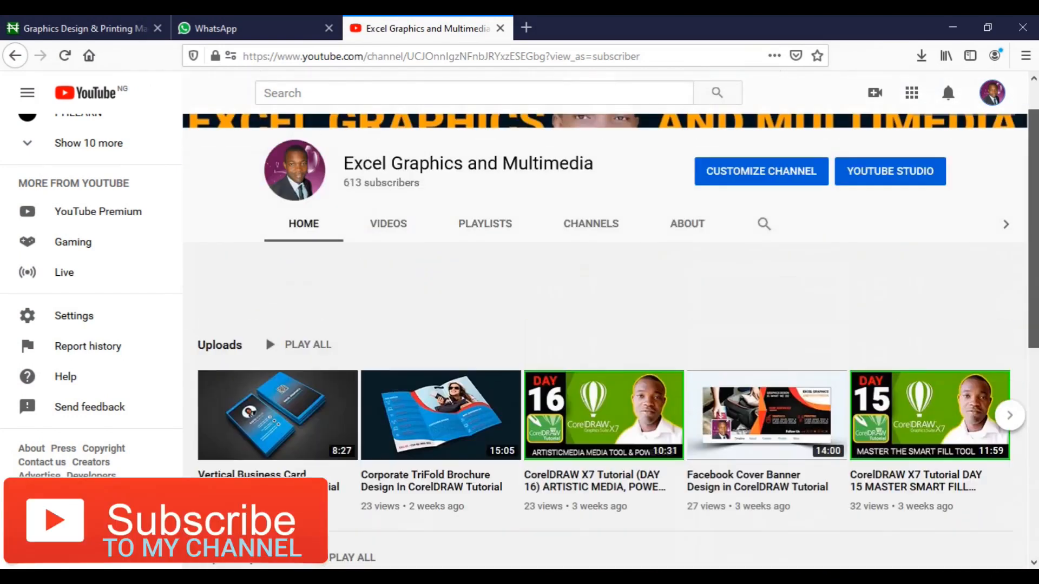
{"action": "scroll", "coordinate": [610, 341], "scroll_direction": "up", "scroll_amount": 2}
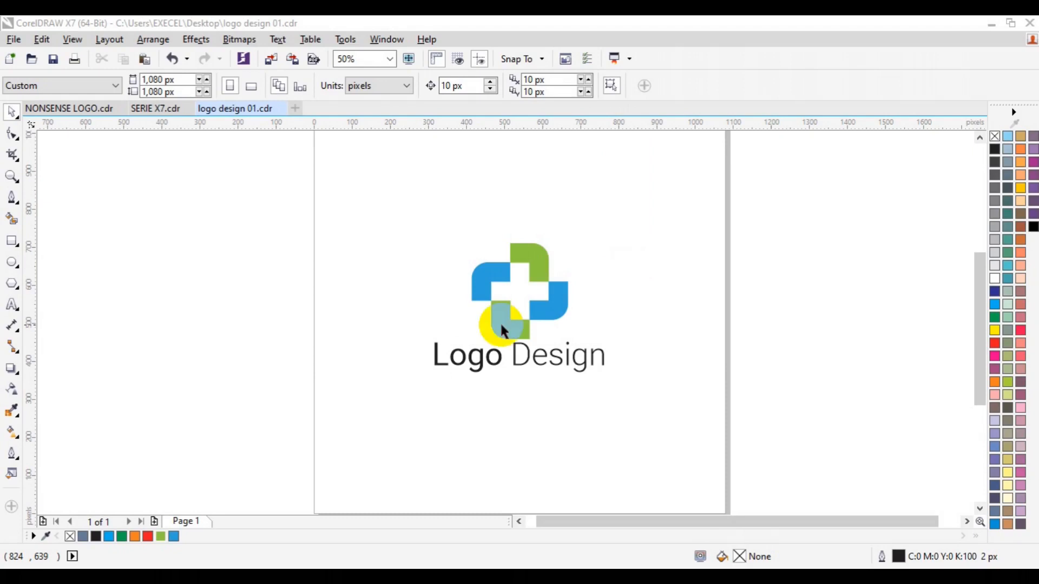
Move the finished logo off the page to its right and draw a square about 184 px wide on the page
{"action": "left_click_drag", "start_coordinate": [500, 323], "coordinate": [819, 316]}
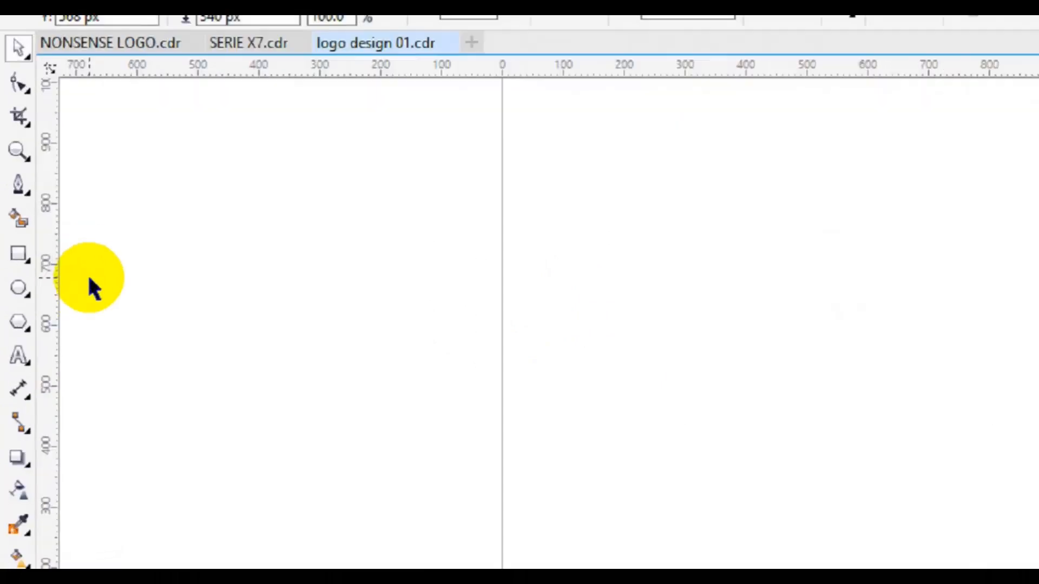
{"action": "left_click", "coordinate": [23, 296]}
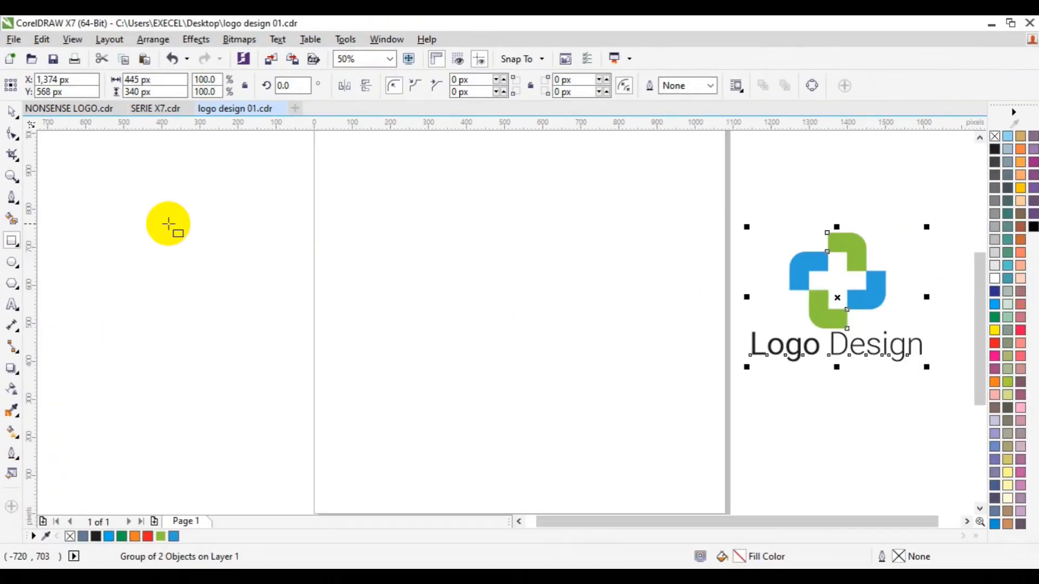
{"action": "left_click_drag", "start_coordinate": [381, 268], "coordinate": [453, 337]}
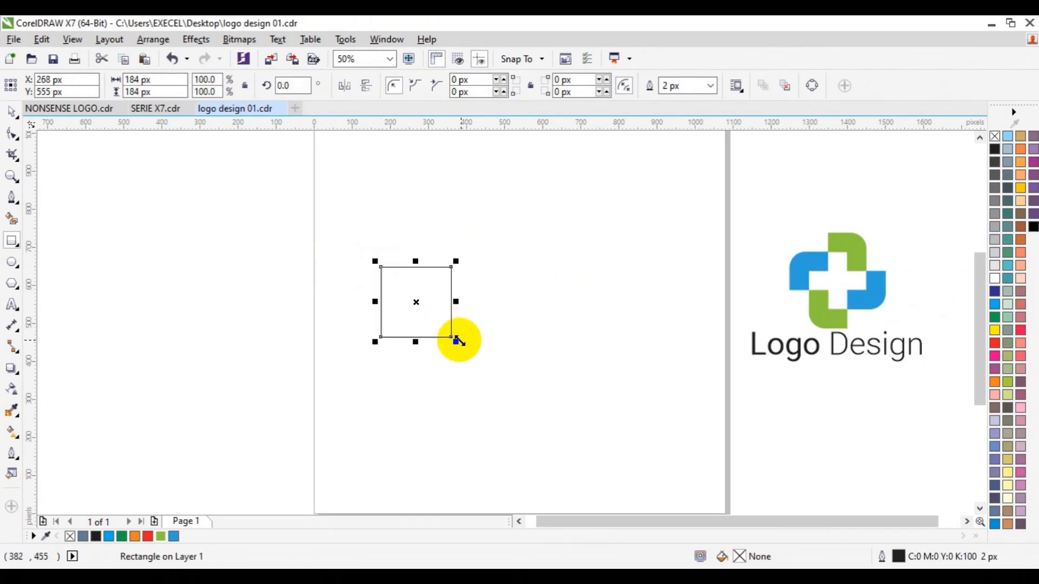
Make a concentric copy of the square, scaled down to about 88 px, inside the original
{"action": "mouse_move", "coordinate": [457, 341]}
{"action": "left_mouse_down"}
{"action": "mouse_move", "coordinate": [441, 327]}
{"action": "mouse_move", "coordinate": [437, 341]}
{"action": "mouse_move", "coordinate": [439, 332]}
{"action": "left_mouse_up"}
{"action": "key", "text": "ctrl+z"}
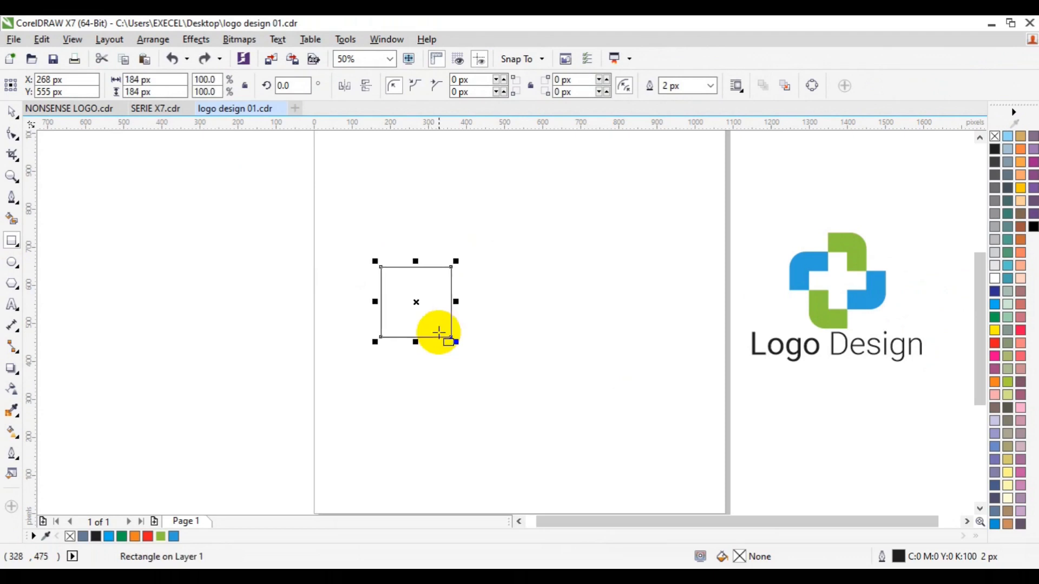
{"action": "left_click_drag", "start_coordinate": [456, 261], "coordinate": [447, 279]}
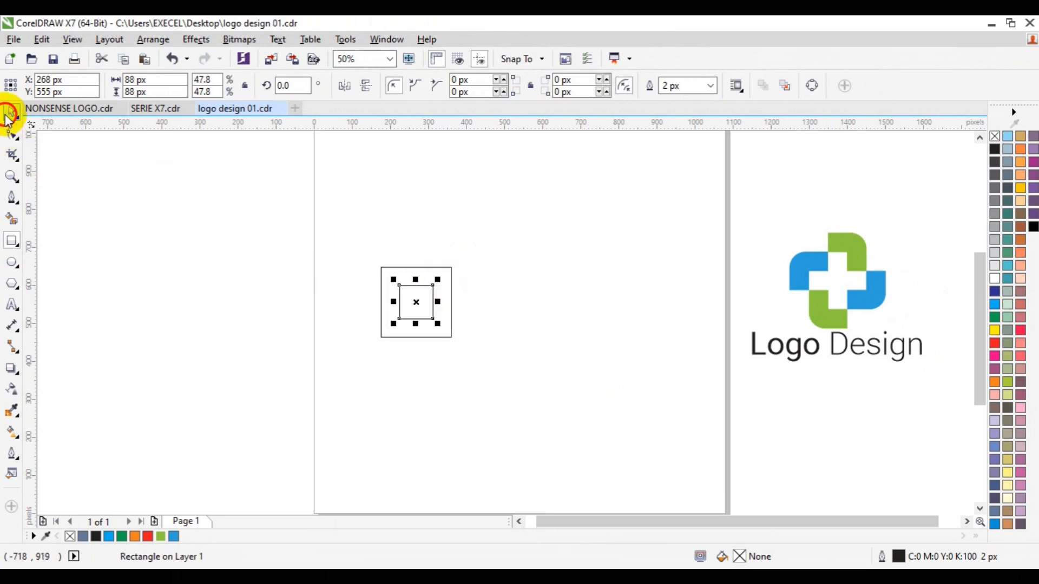
Round all four corners of the outer square with the Shape tool to a radius of about 30 px
{"action": "left_click", "coordinate": [431, 269]}
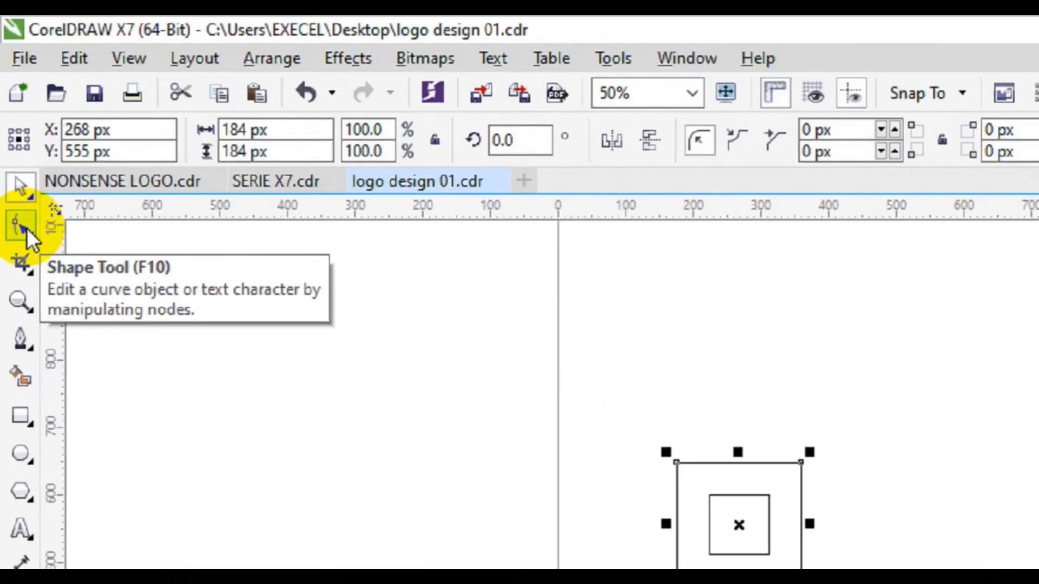
{"action": "left_click", "coordinate": [12, 134]}
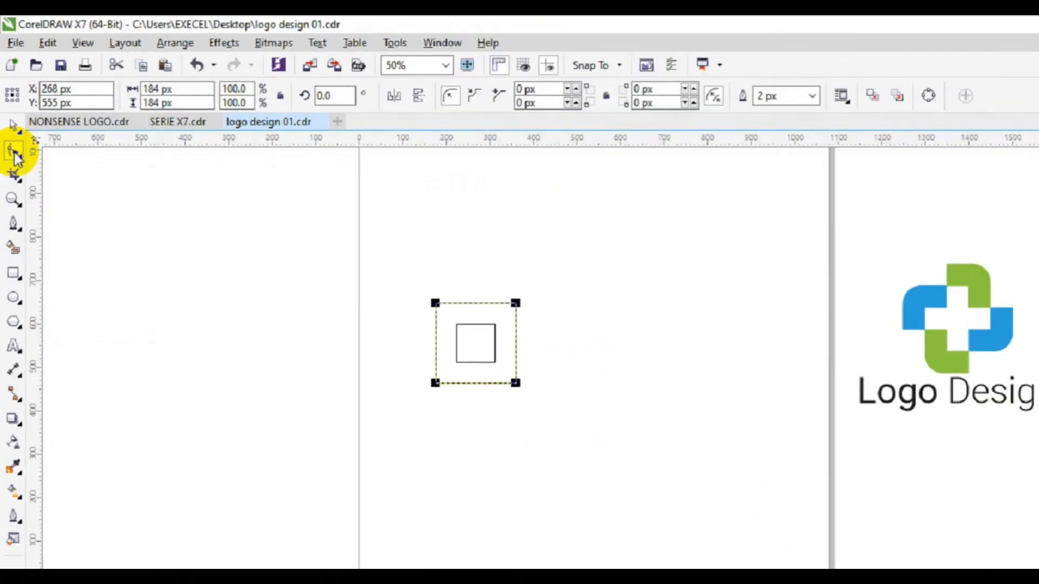
{"action": "left_click_drag", "start_coordinate": [381, 268], "coordinate": [393, 279]}
{"action": "key", "text": "space"}
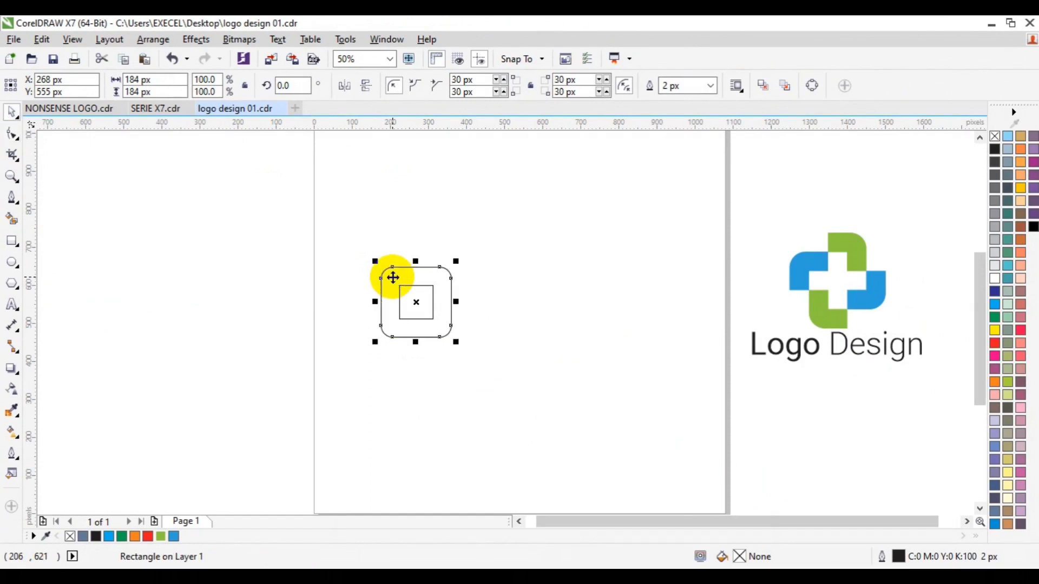
Group the rounded outer square and the inner square together
{"action": "left_click", "coordinate": [432, 295]}
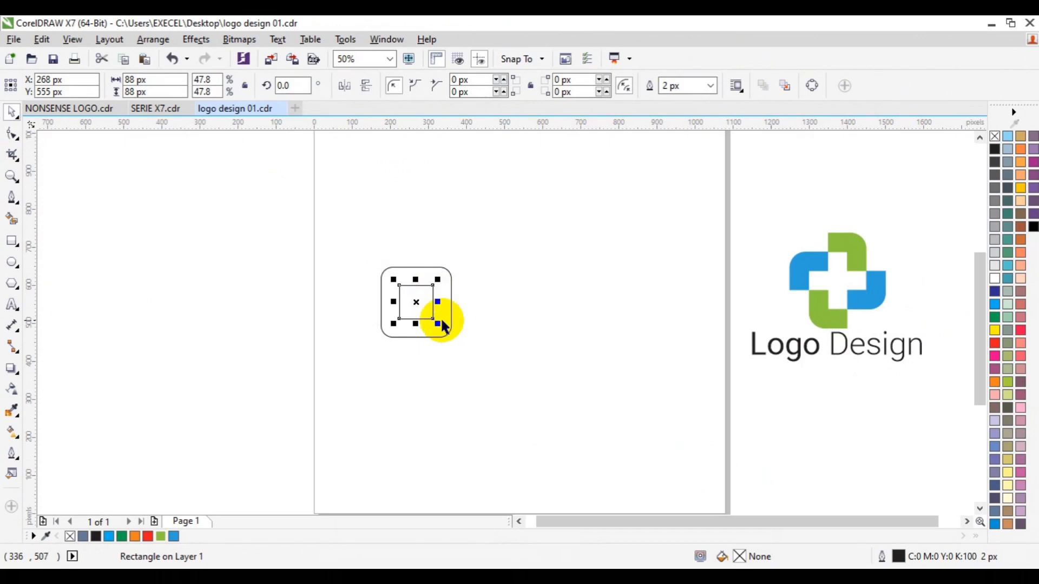
{"action": "left_click_drag", "start_coordinate": [439, 323], "coordinate": [432, 318]}
{"action": "left_click_drag", "start_coordinate": [274, 203], "coordinate": [485, 352]}
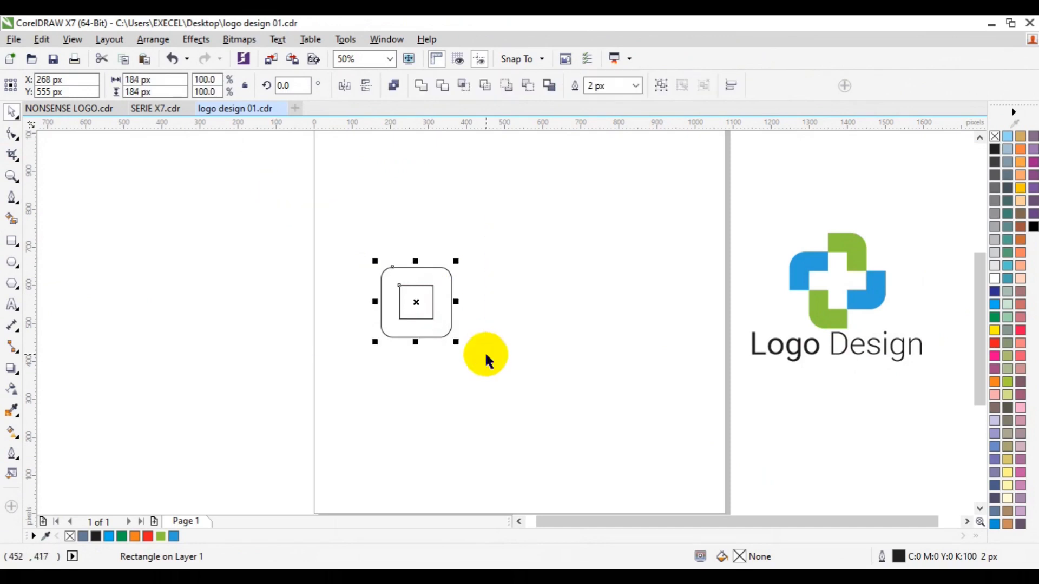
{"action": "left_click", "coordinate": [661, 86]}
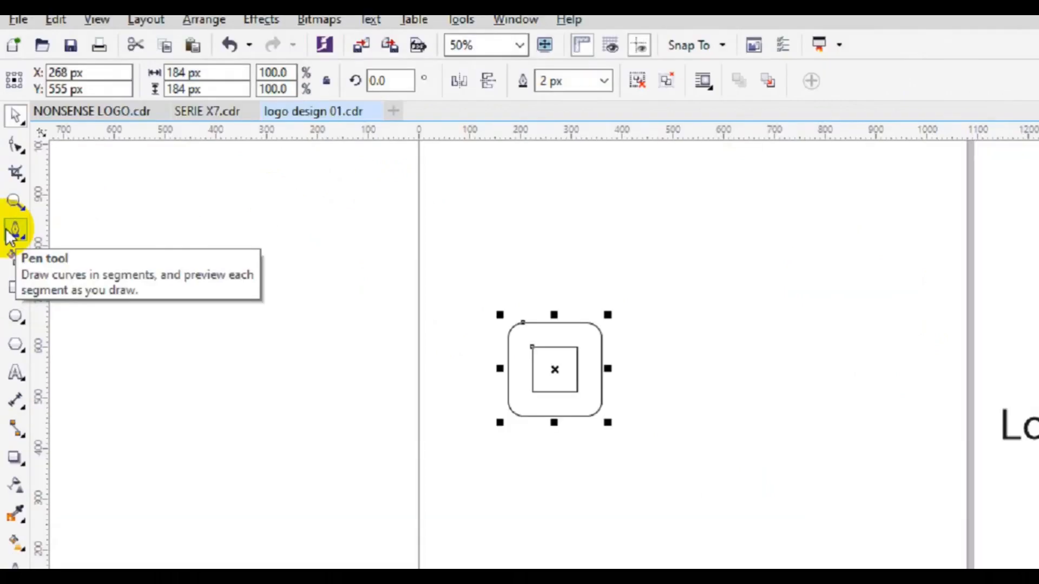
{"action": "left_click", "coordinate": [9, 294]}
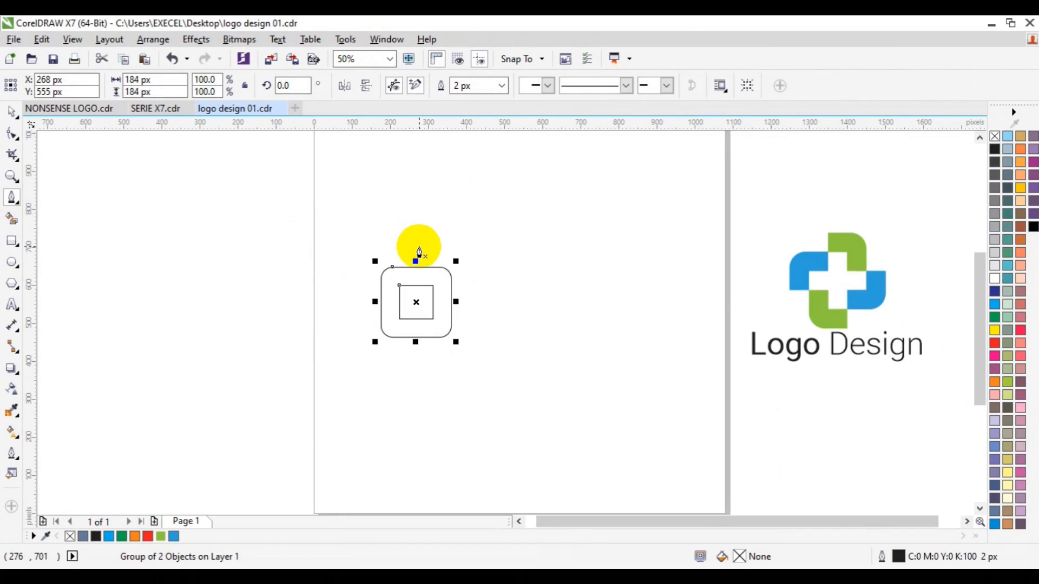
{"action": "left_click", "coordinate": [415, 253]}
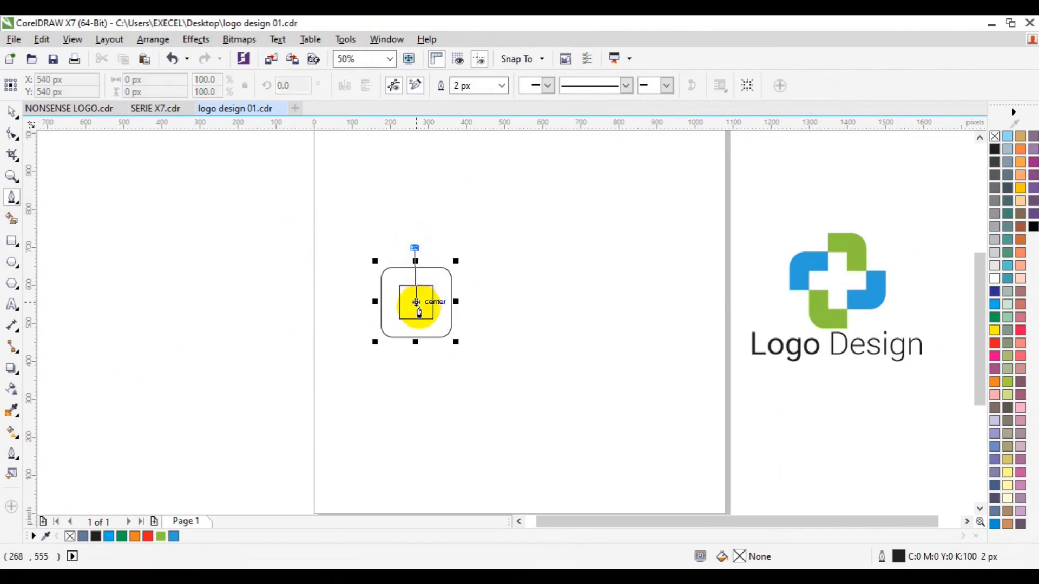
{"action": "left_click", "coordinate": [417, 303]}
{"action": "double_click", "coordinate": [417, 312]}
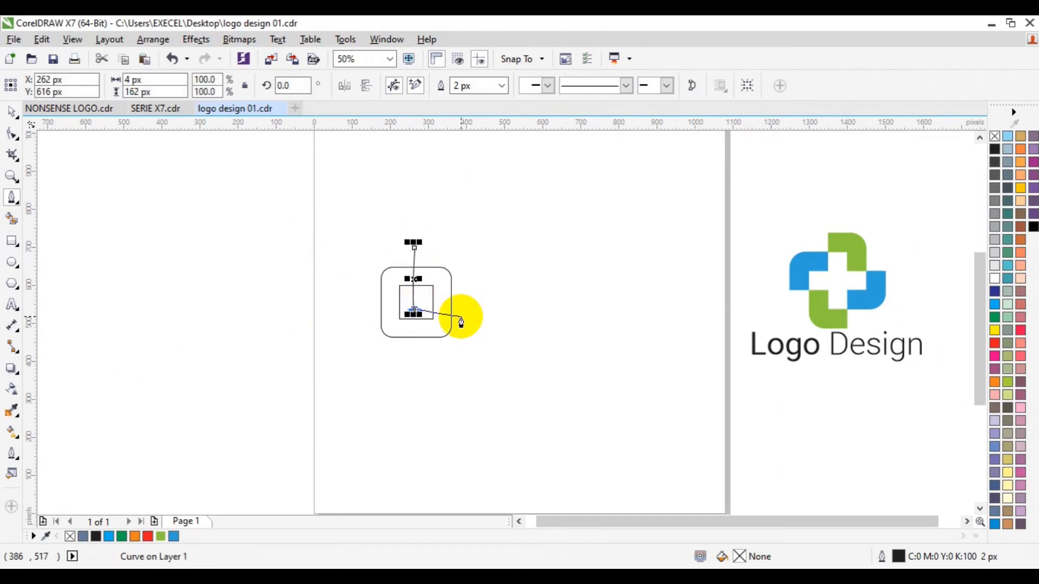
{"action": "key", "text": "ctrl+z"}
Draw a straight vertical line about 130 px long with the Pen tool from above the grouped squares to their centre
{"action": "left_click", "coordinate": [416, 254]}
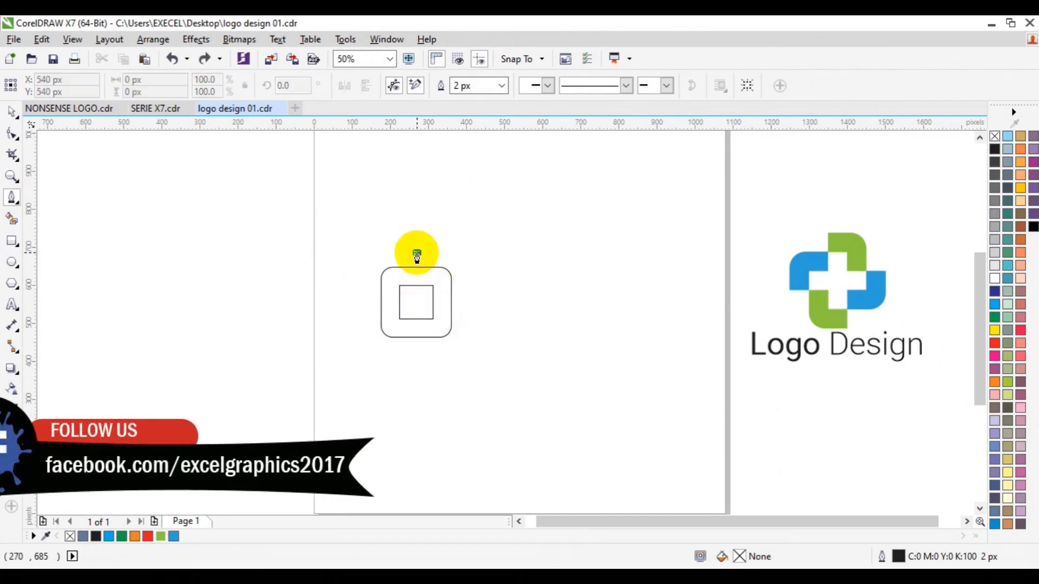
{"action": "double_click", "coordinate": [417, 302]}
{"action": "left_click", "coordinate": [485, 298]}
{"action": "left_click", "coordinate": [12, 112]}
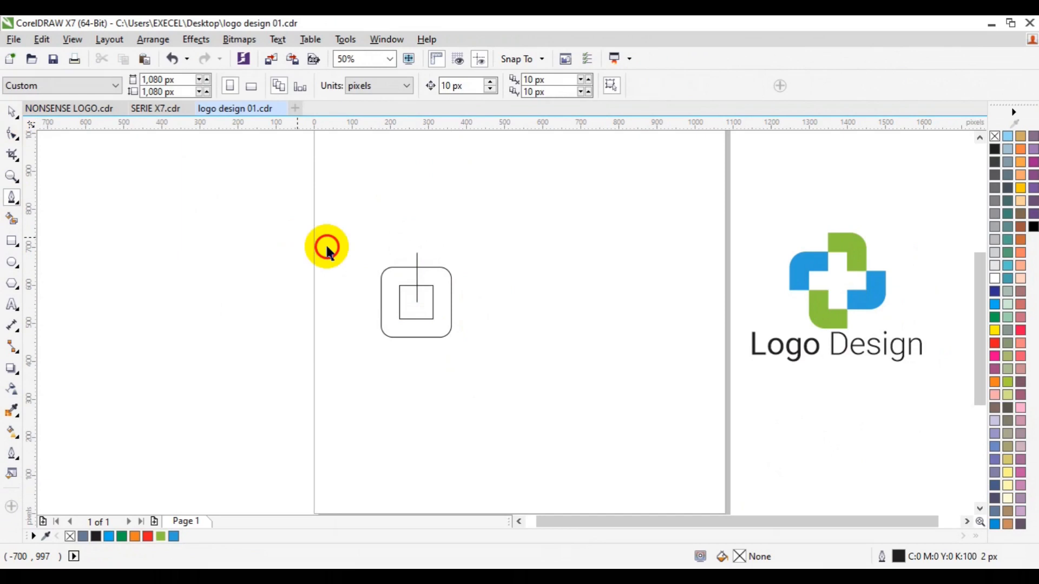
Align the vertical line to the horizontal centre of the grouped squares
{"action": "left_click", "coordinate": [417, 280]}
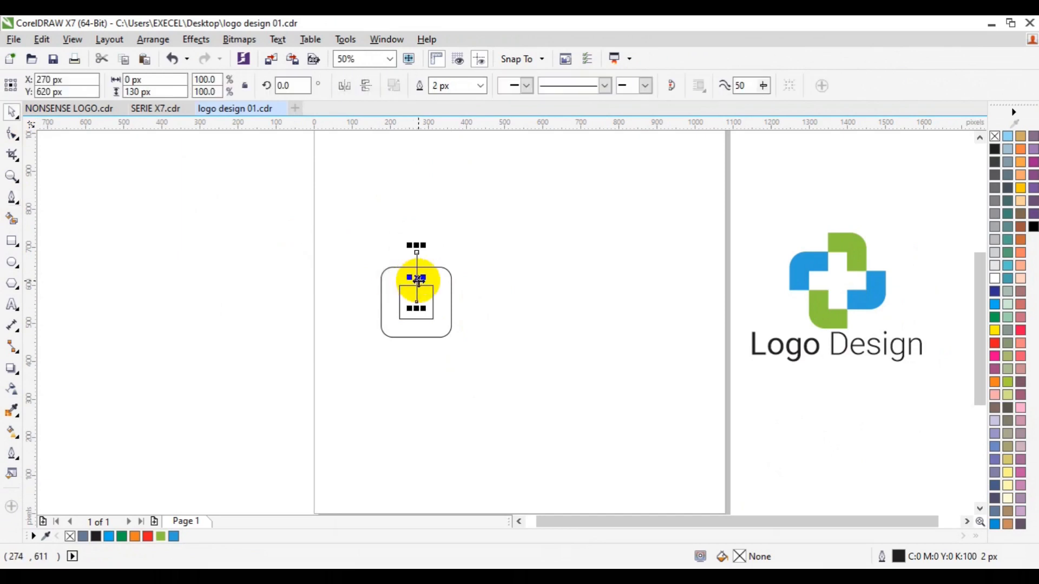
{"action": "left_click", "coordinate": [429, 285], "text": "shift"}
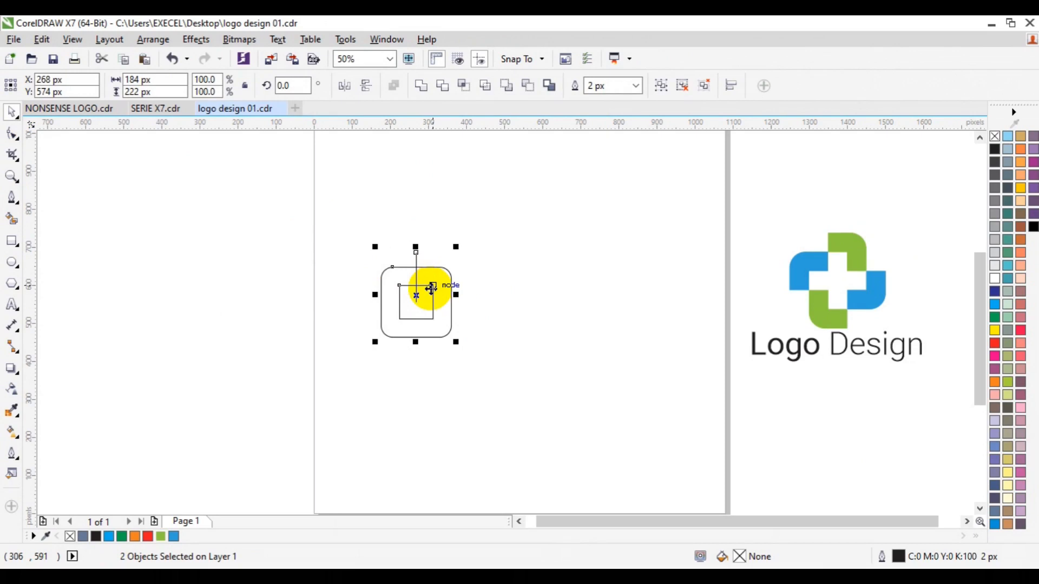
{"action": "left_click", "coordinate": [203, 244]}
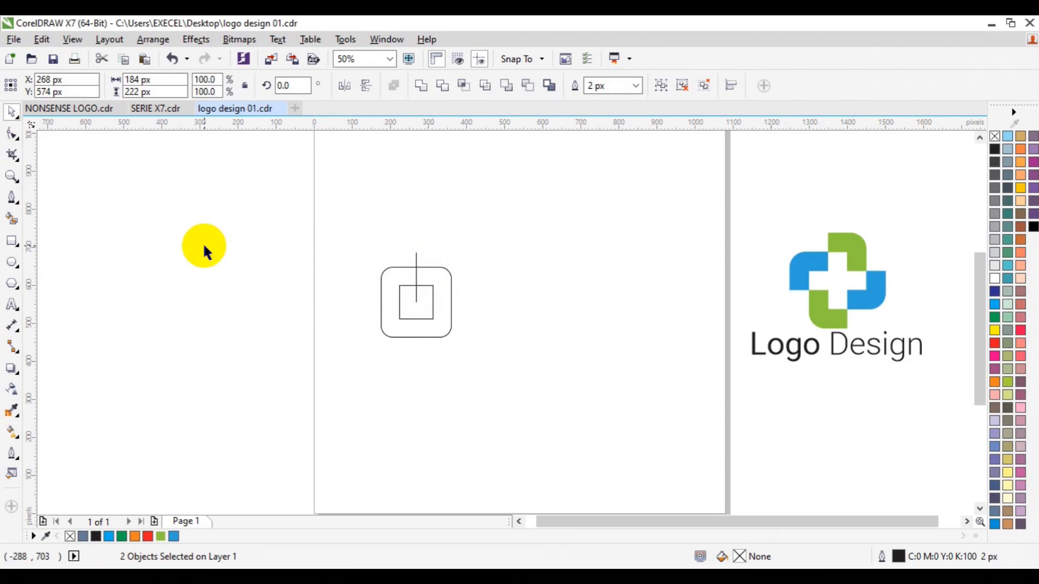
{"action": "left_click", "coordinate": [416, 277]}
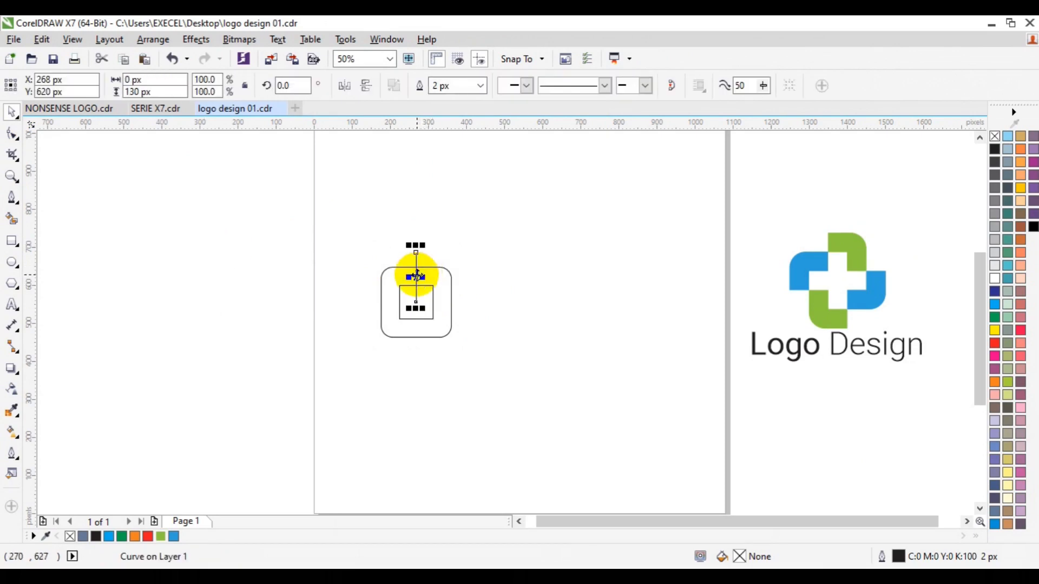
Draw a straight horizontal line about 154 px long with the Pen tool from inside the inner square to beyond the outer square's right edge
{"action": "left_click", "coordinate": [13, 202]}
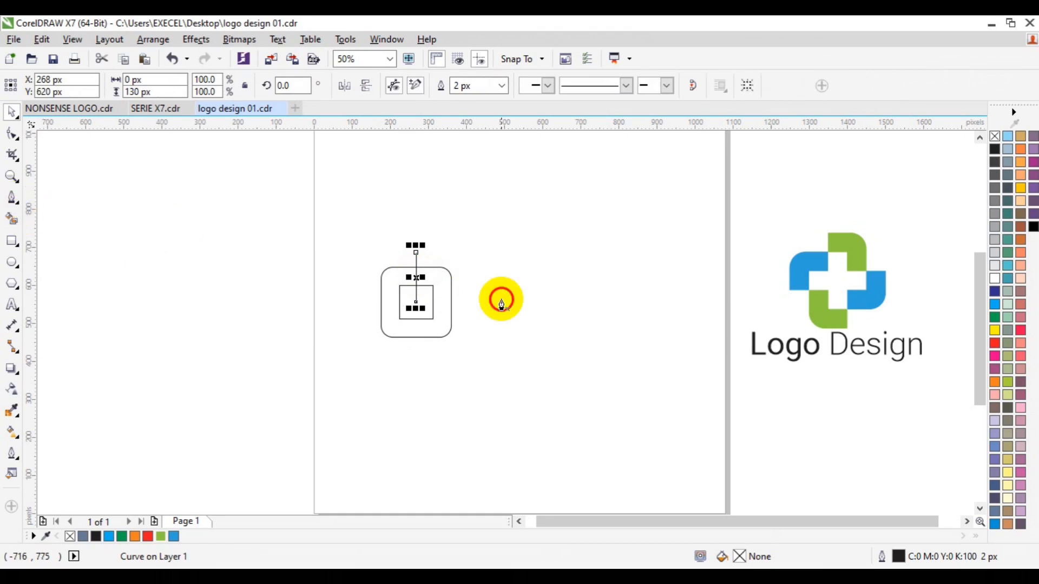
{"action": "left_click", "coordinate": [425, 305]}
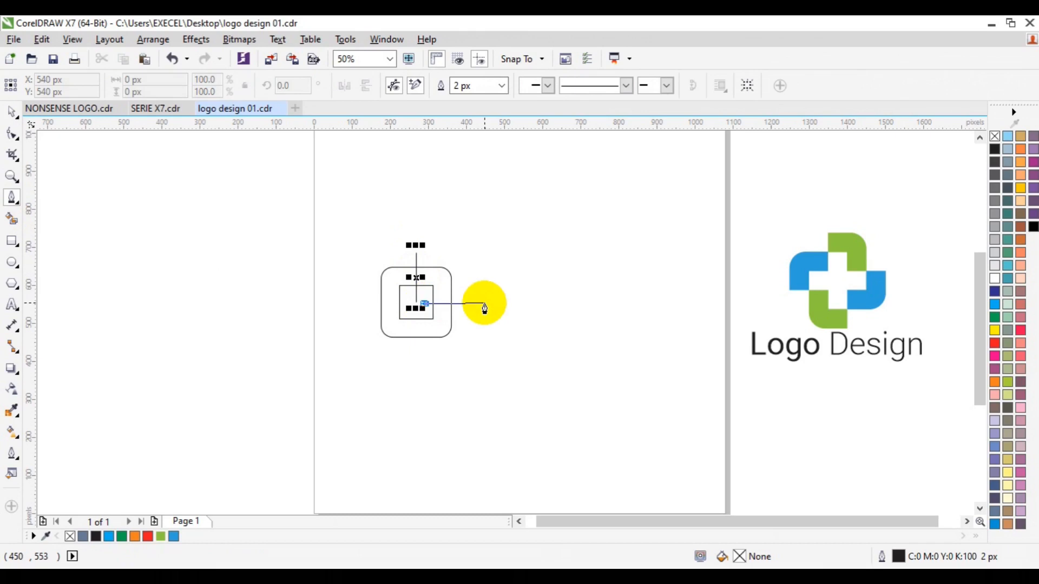
{"action": "left_click", "coordinate": [483, 302]}
{"action": "key", "text": "Escape"}
{"action": "left_click", "coordinate": [11, 113]}
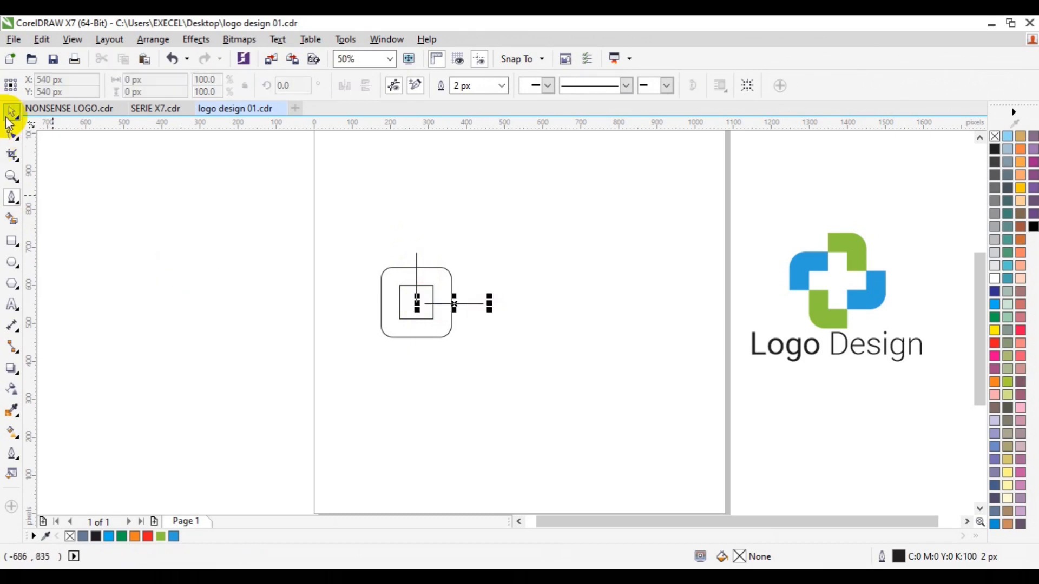
{"action": "left_click", "coordinate": [272, 257]}
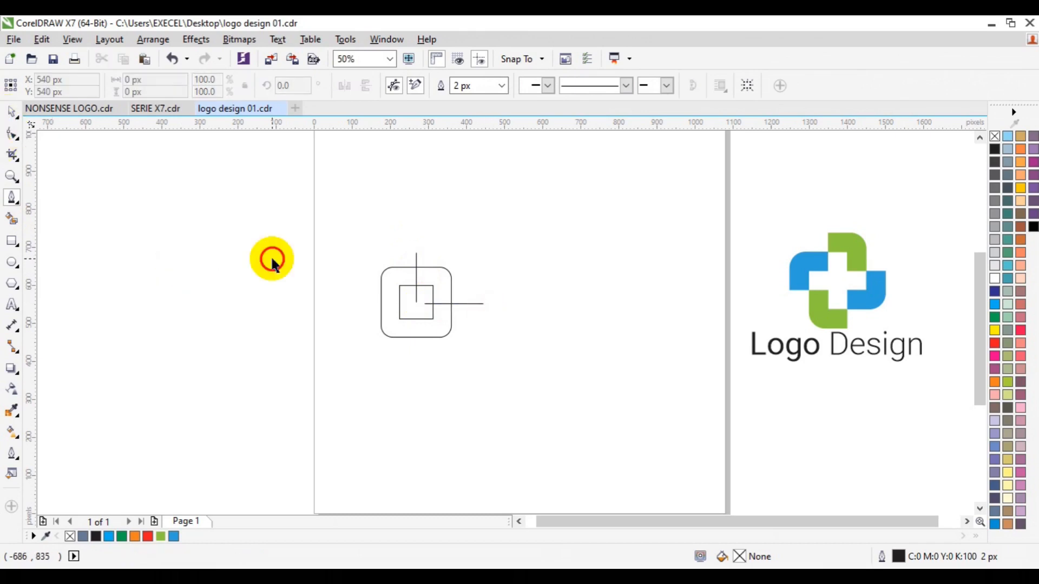
Align the horizontal line to the vertical middle of the grouped squares, keeping its horizontal position
{"action": "left_click", "coordinate": [437, 305]}
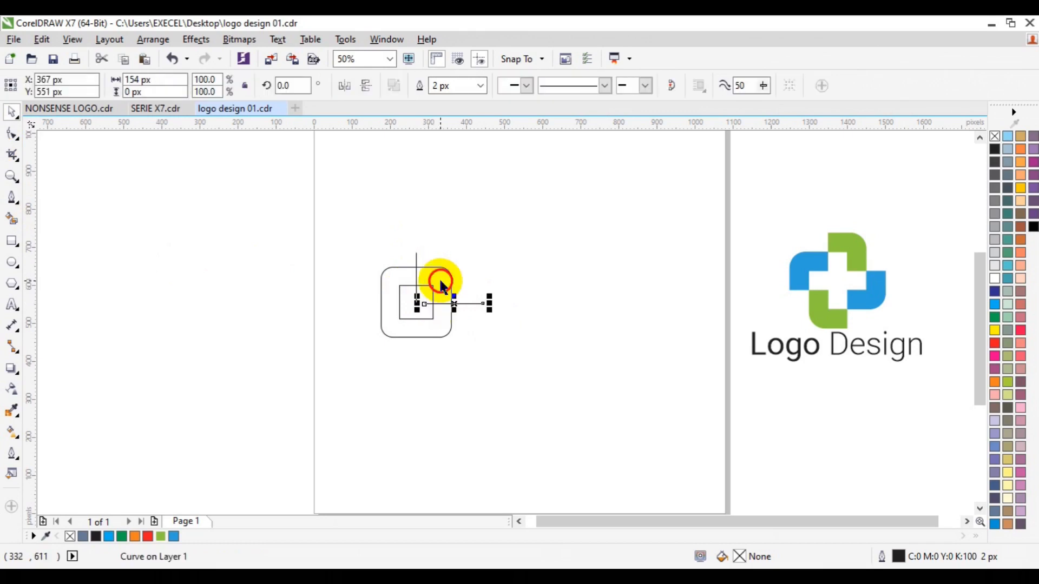
{"action": "left_click", "coordinate": [441, 280], "text": "shift"}
{"action": "key", "text": "c"}
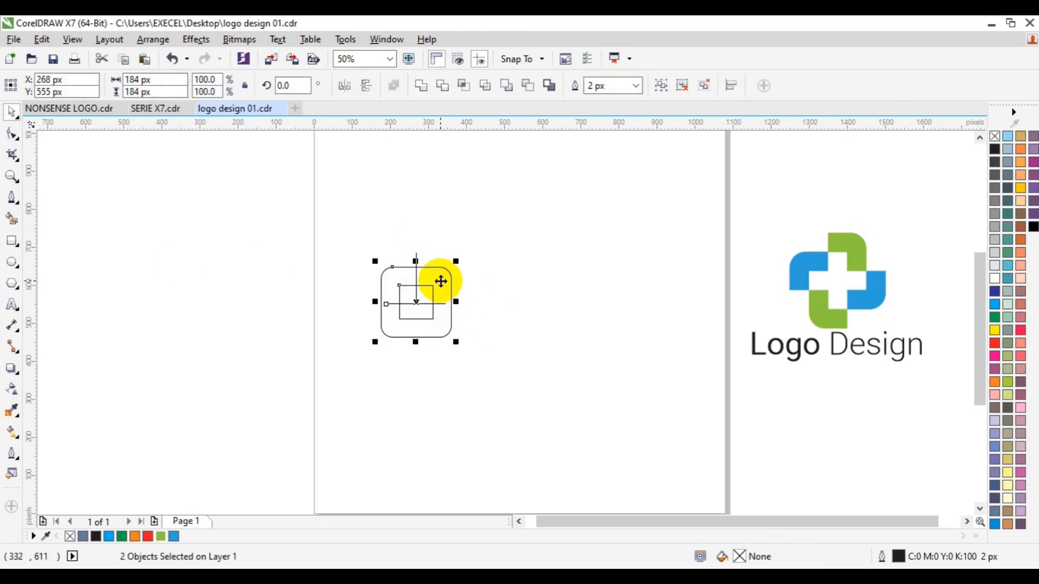
{"action": "key", "text": "ctrl+z"}
{"action": "key", "text": "e"}
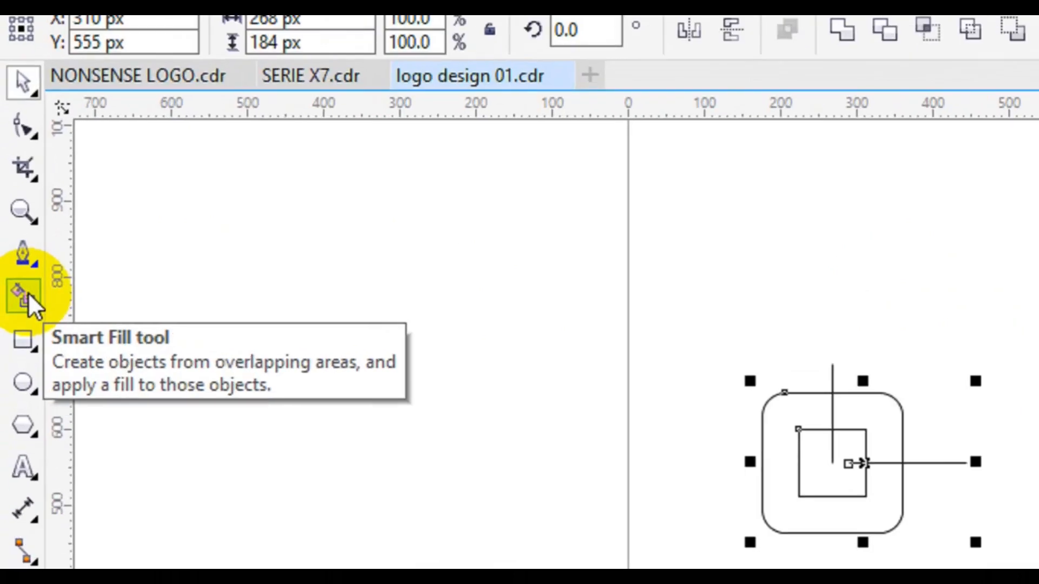
Smart-fill the upper-right quarter between the two squares in blue-grey and move the filled piece clear, below and right of the squares
{"action": "left_click", "coordinate": [27, 297]}
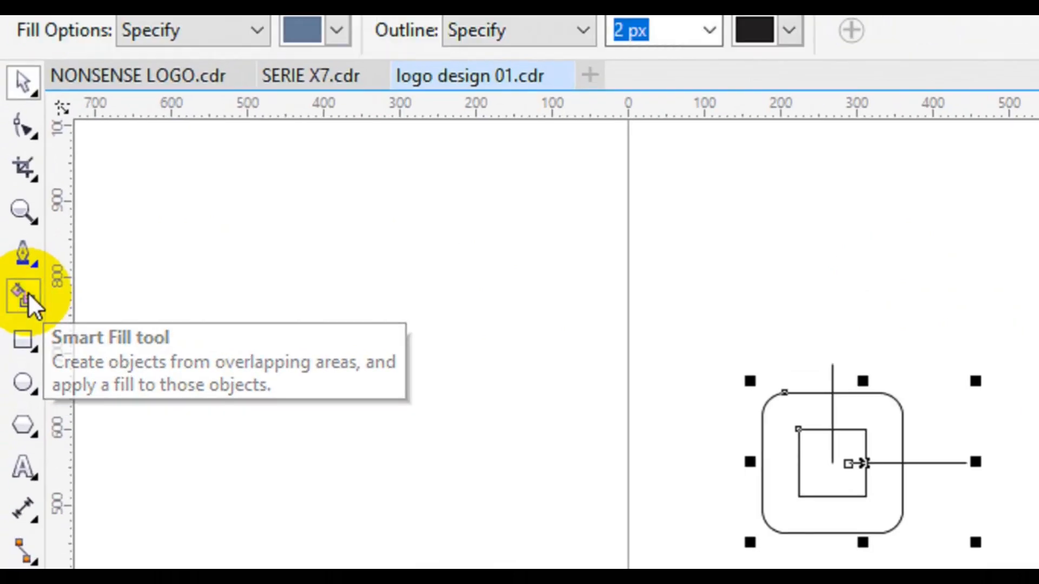
{"action": "left_click", "coordinate": [487, 298]}
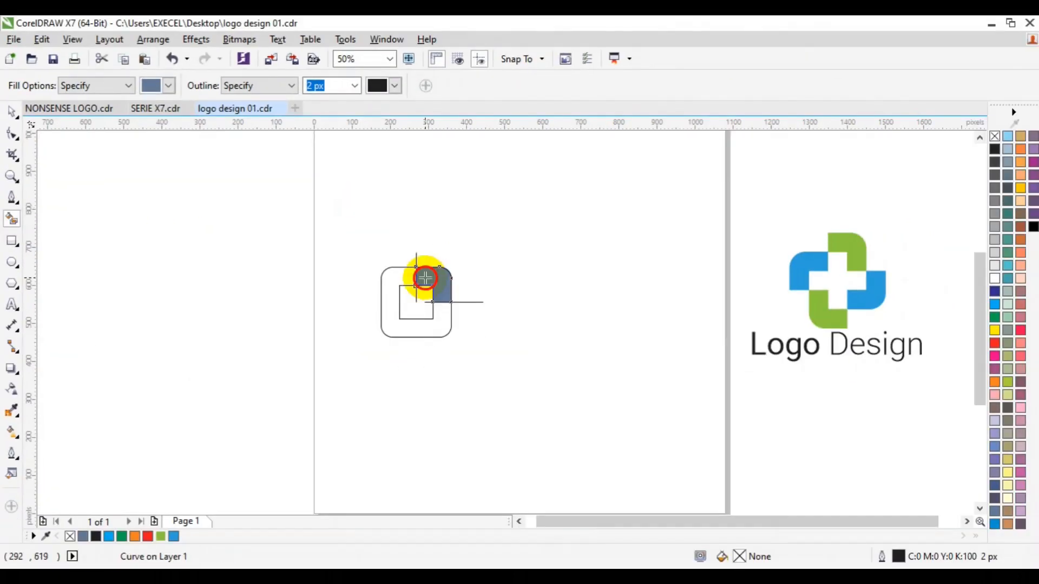
{"action": "left_click", "coordinate": [12, 112]}
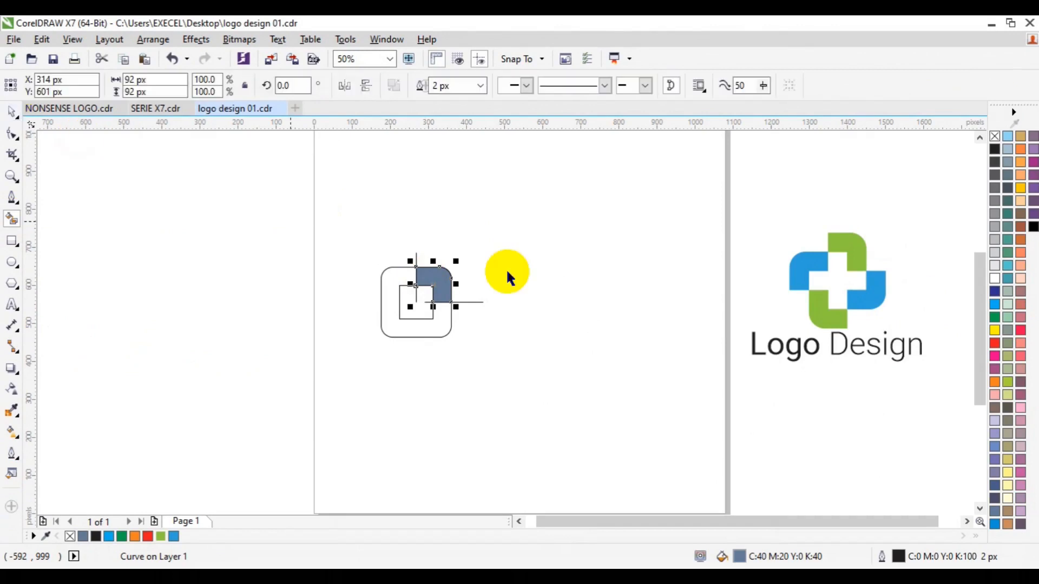
{"action": "left_click_drag", "start_coordinate": [437, 284], "coordinate": [528, 361]}
Delete the squares and both guide lines, and centre the remaining blue-grey corner piece on the page without an outline
{"action": "left_click_drag", "start_coordinate": [226, 164], "coordinate": [514, 379]}
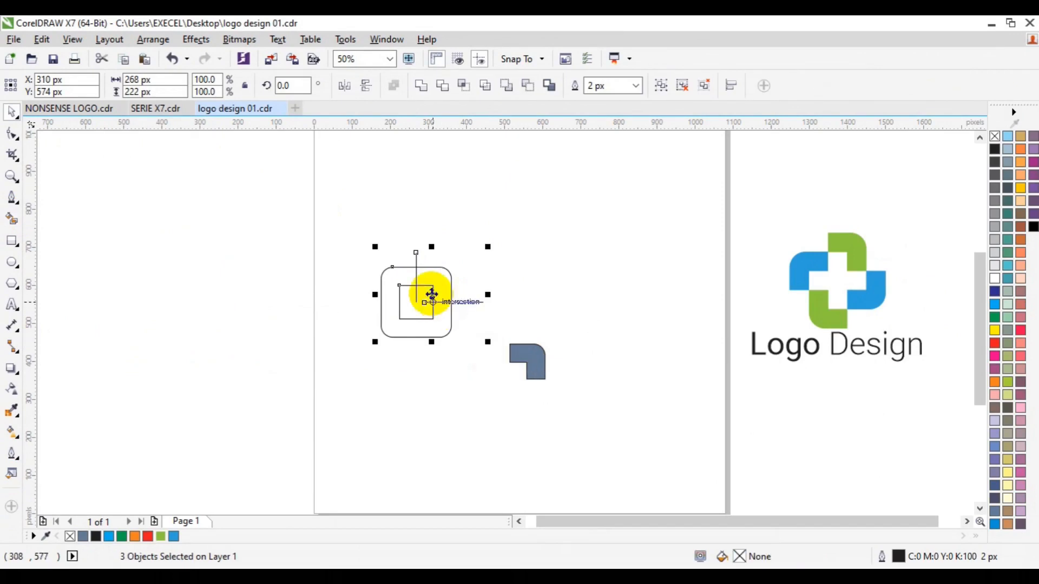
{"action": "key", "text": "Delete"}
{"action": "left_click", "coordinate": [540, 363]}
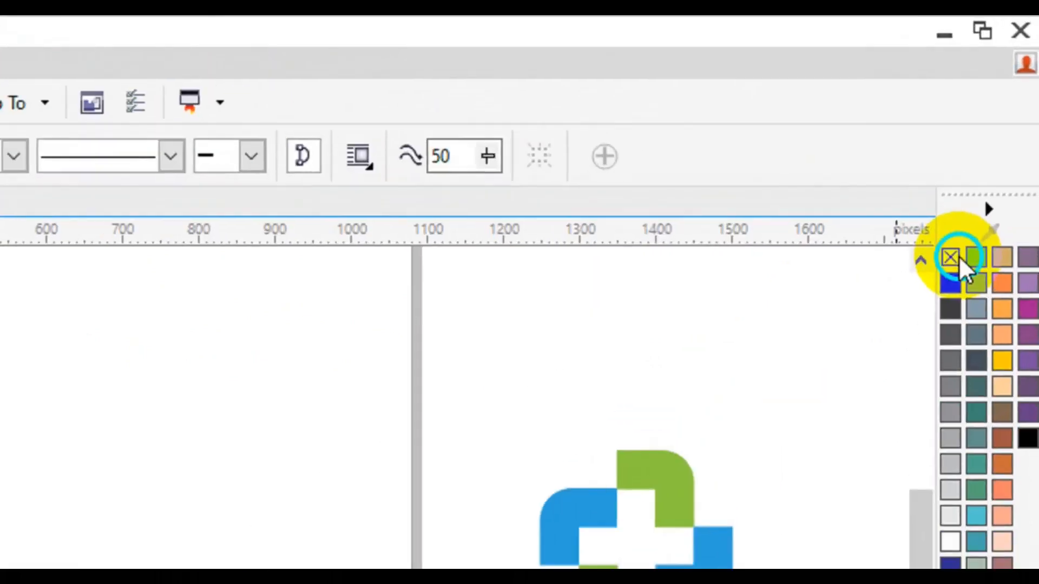
{"action": "right_click", "coordinate": [995, 136]}
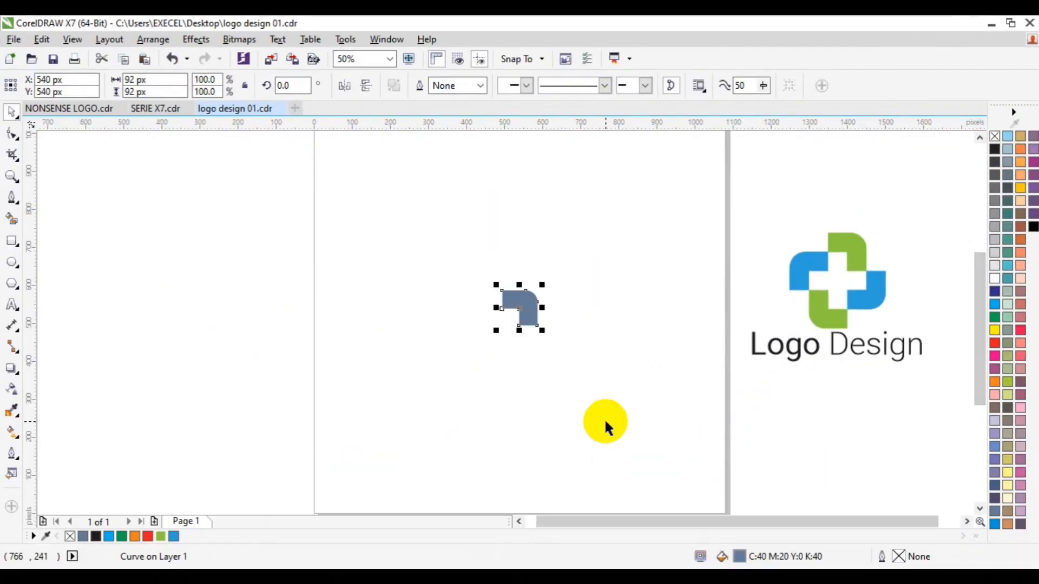
Copy and paste the corner piece, mirroring the copy horizontally so that it adjoins the original's left edge
{"action": "left_click", "coordinate": [44, 43]}
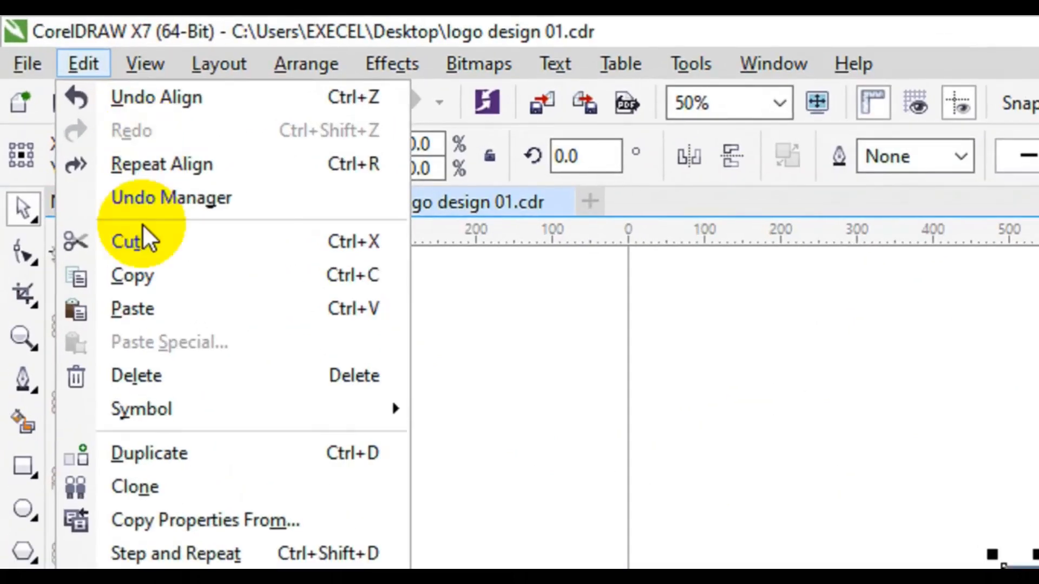
{"action": "left_click", "coordinate": [141, 268]}
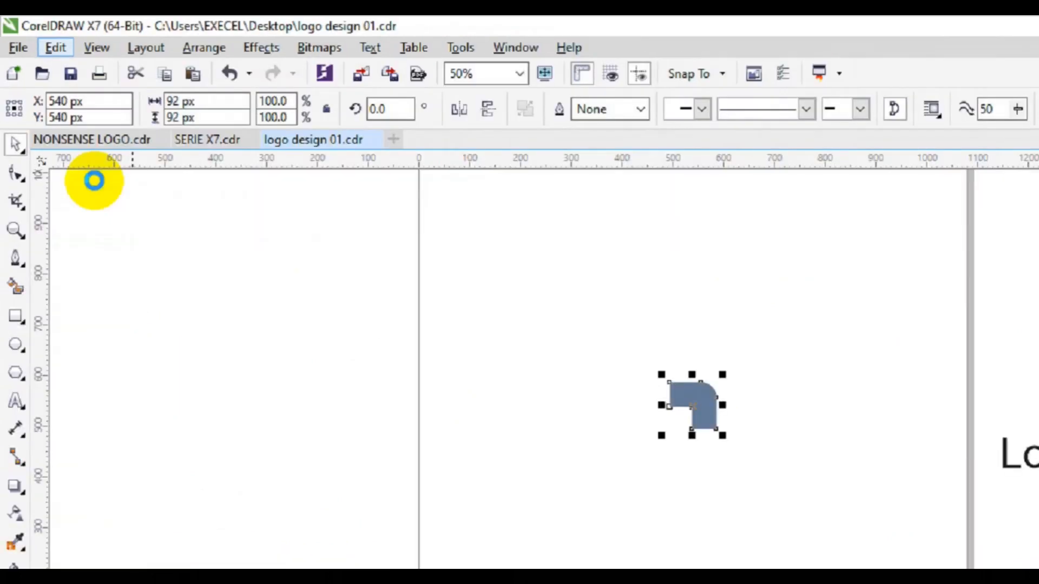
{"action": "left_click", "coordinate": [43, 40]}
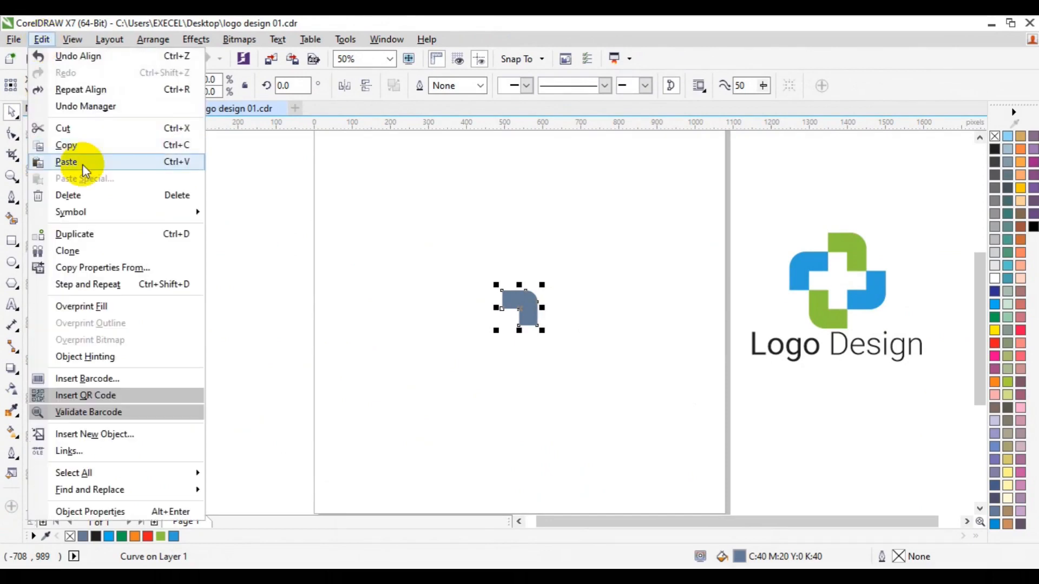
{"action": "left_click", "coordinate": [81, 164]}
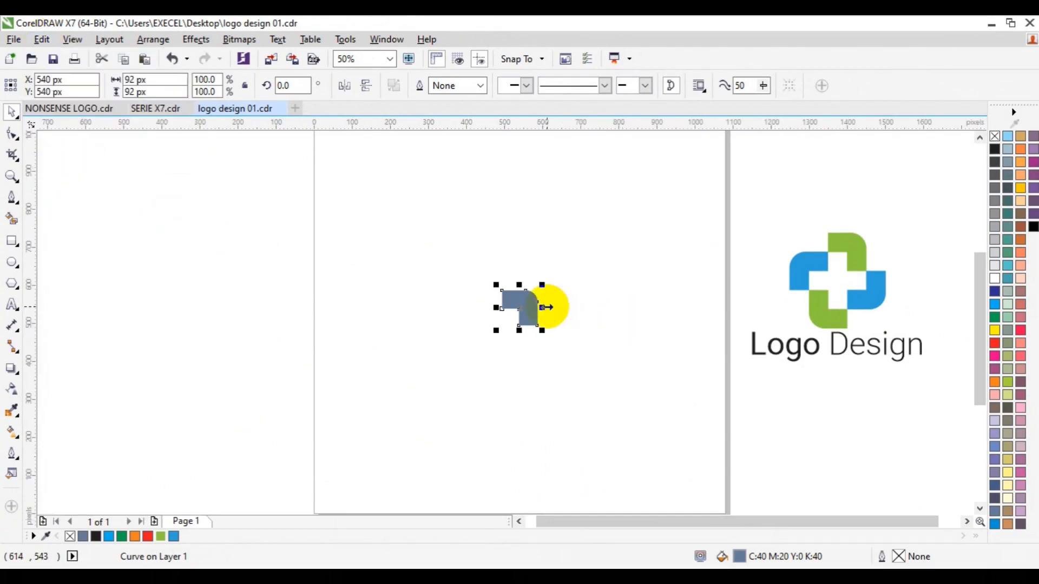
{"action": "left_click_drag", "start_coordinate": [546, 307], "coordinate": [498, 319]}
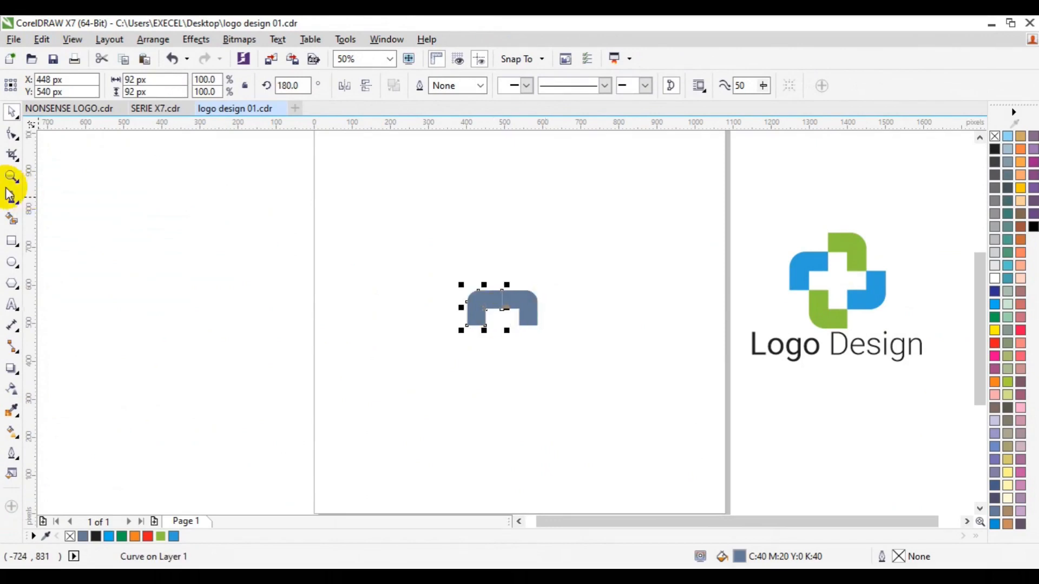
Move the mirrored left piece straight down to Y 494 px so that it touches the first piece only at a corner
{"action": "left_click", "coordinate": [10, 180]}
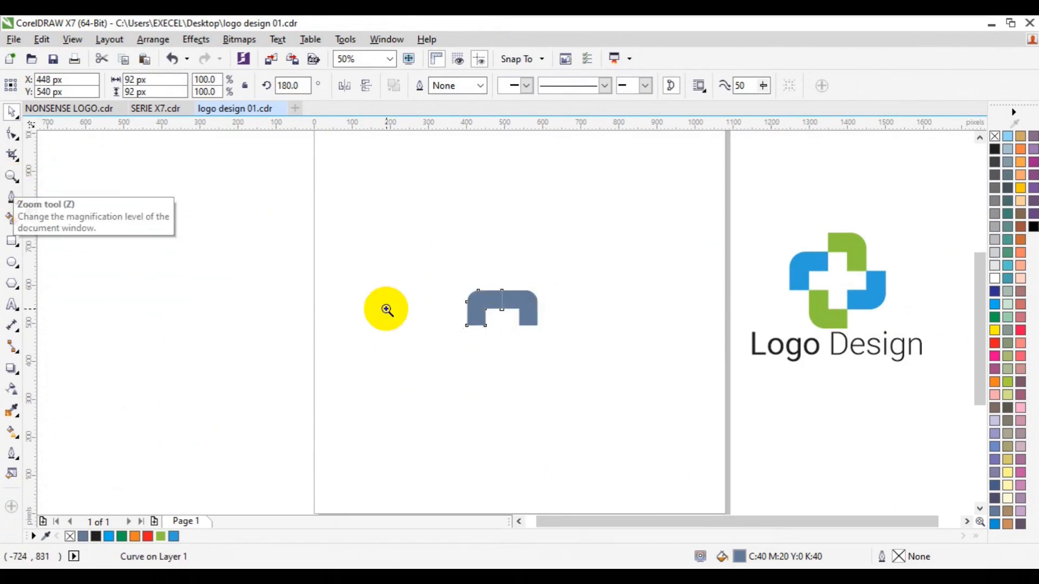
{"action": "left_click", "coordinate": [527, 296]}
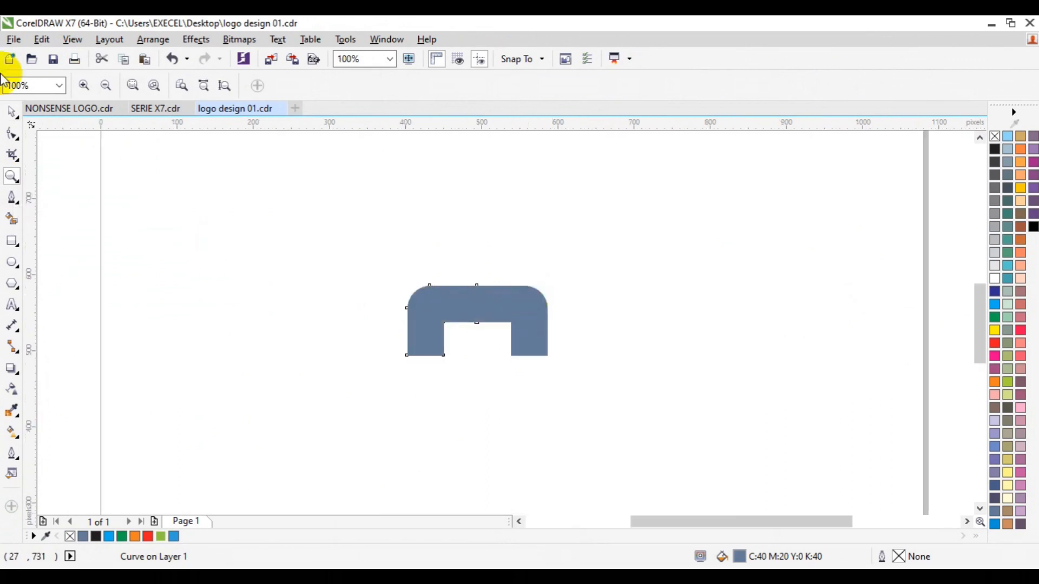
{"action": "left_click", "coordinate": [12, 112]}
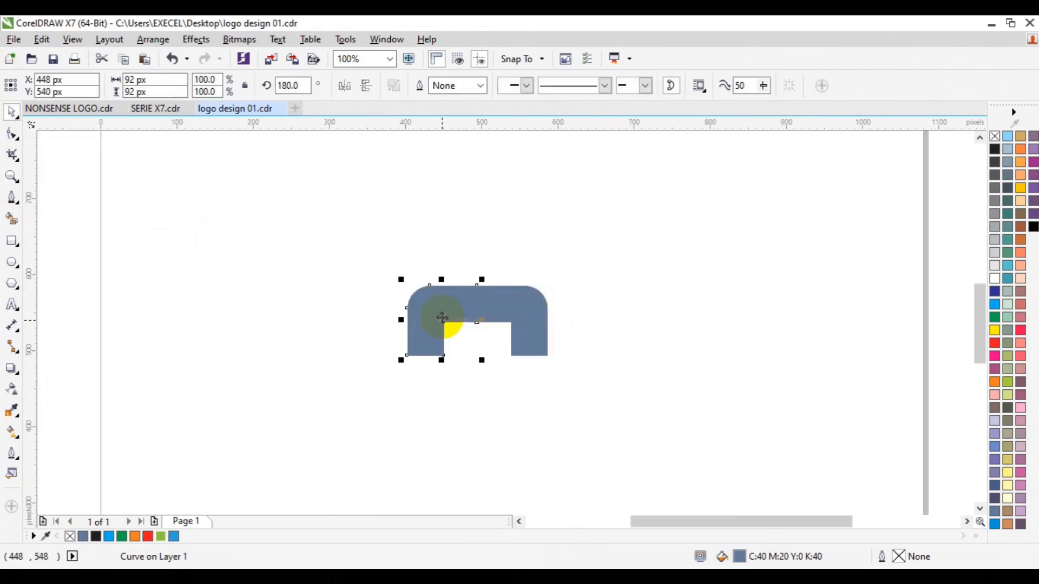
{"action": "left_click_drag", "start_coordinate": [444, 320], "coordinate": [445, 357]}
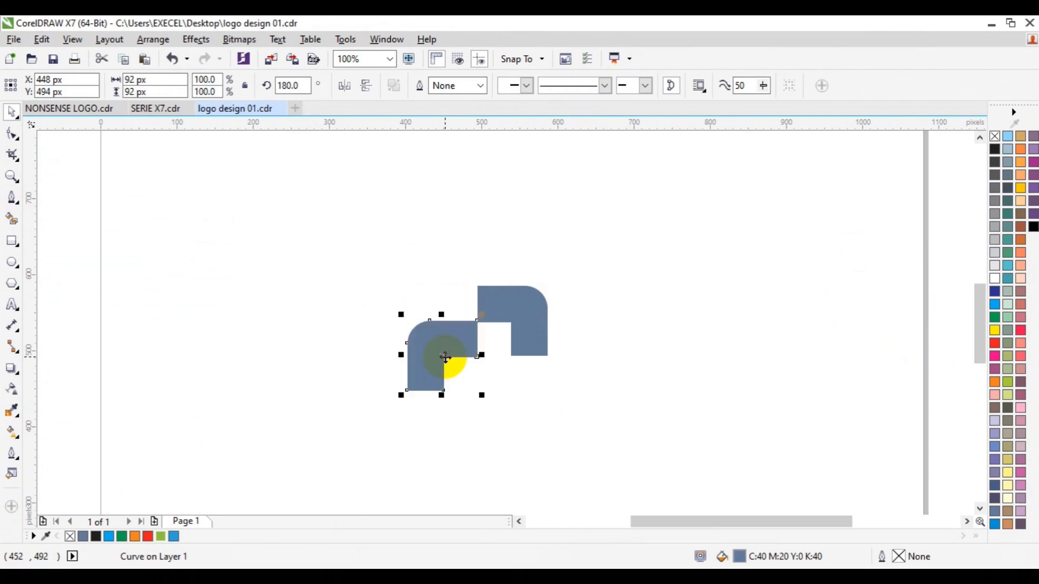
Copy and paste the left piece, mirror the copy vertically below it and shift it right to about X 492 px, Y 402 px
{"action": "left_click", "coordinate": [47, 40]}
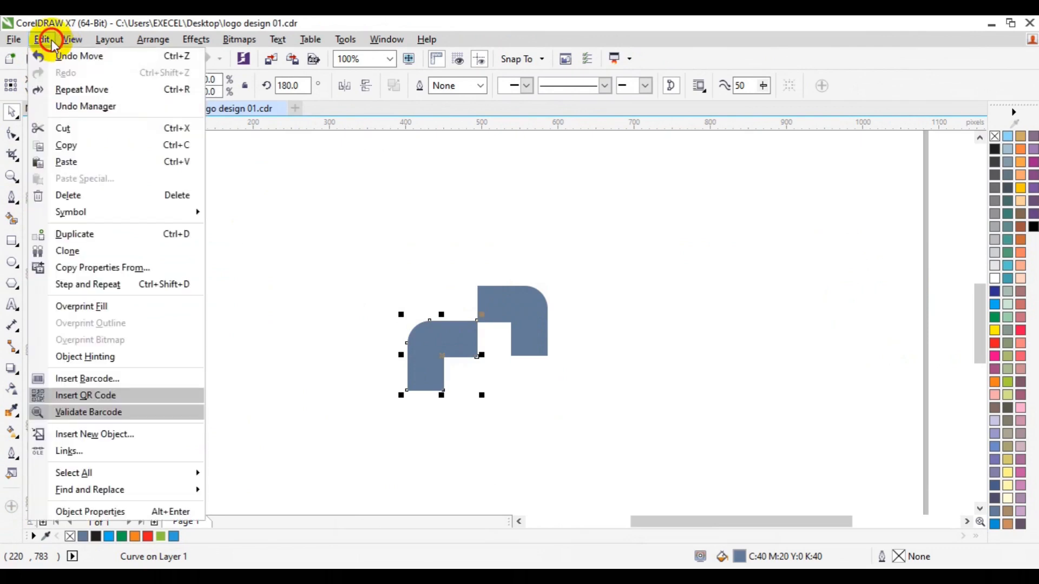
{"action": "left_click", "coordinate": [111, 152]}
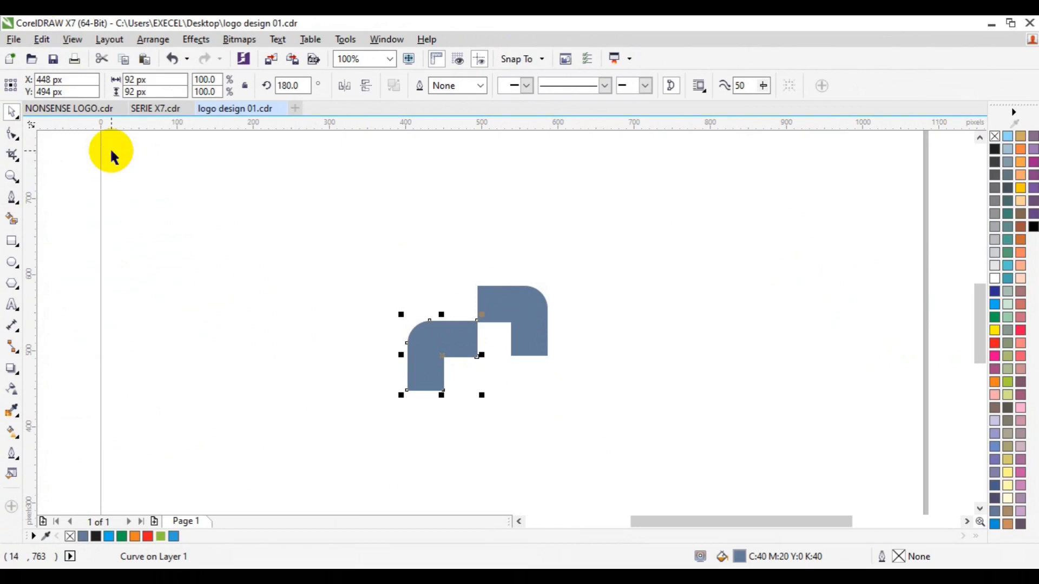
{"action": "left_click", "coordinate": [44, 40]}
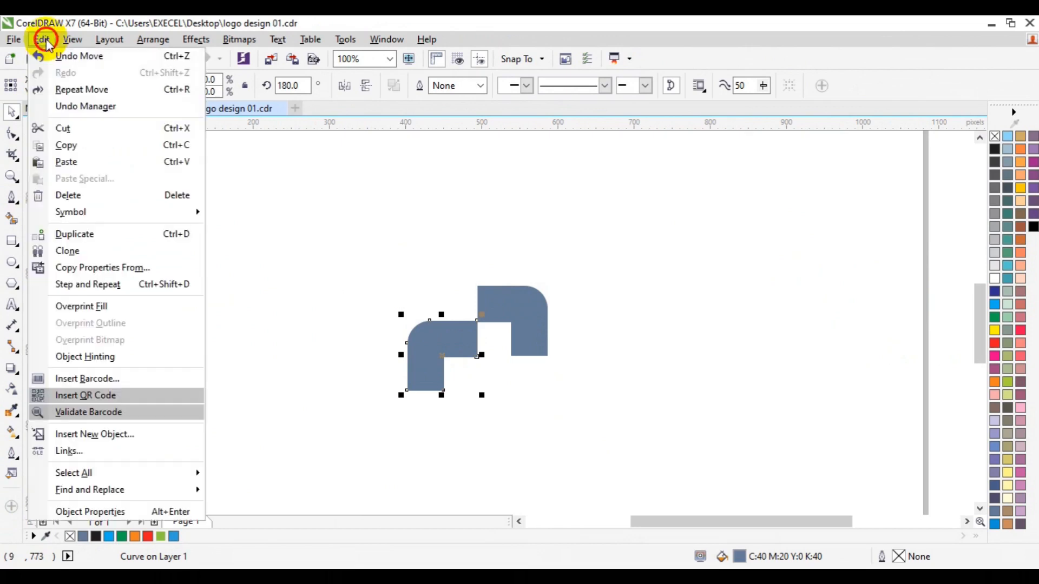
{"action": "left_click", "coordinate": [137, 162]}
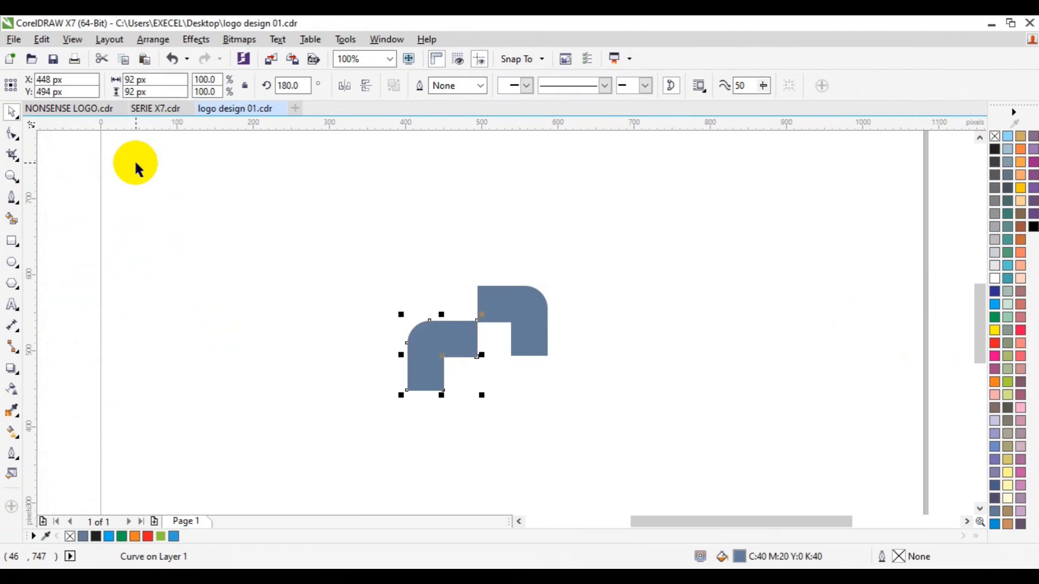
{"action": "left_click", "coordinate": [12, 176]}
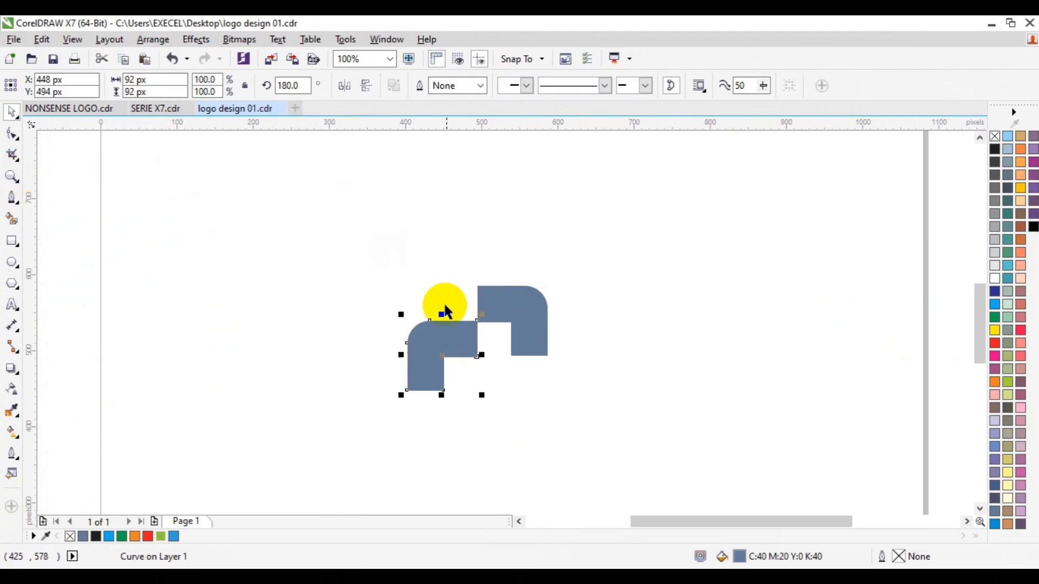
{"action": "left_click_drag", "start_coordinate": [442, 313], "coordinate": [483, 423]}
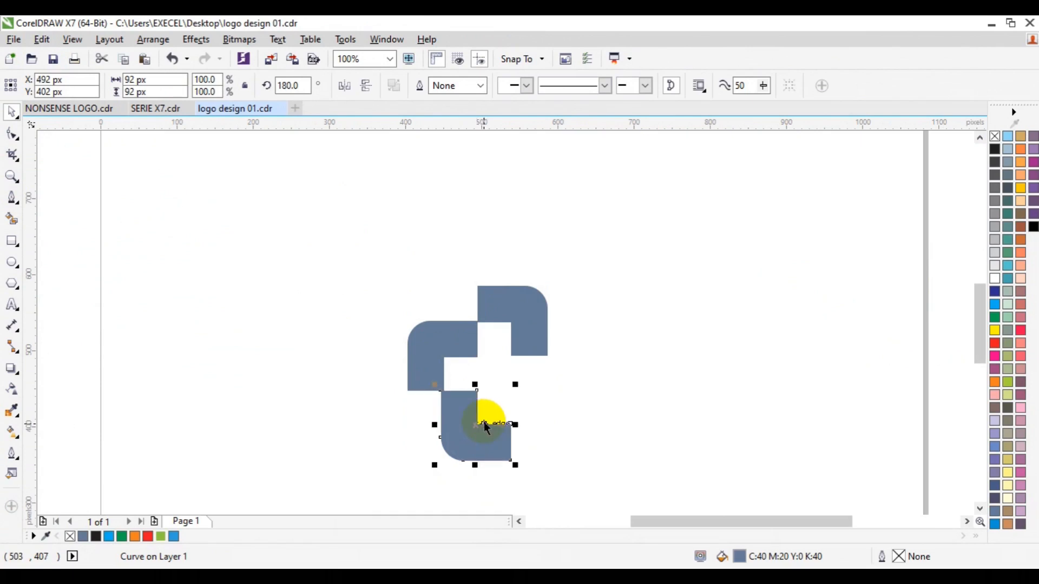
Move the bottom piece right to X 496 px so that its upper-left corner meets the left piece's lower inner corner
{"action": "left_click", "coordinate": [12, 176]}
{"action": "left_click", "coordinate": [461, 421]}
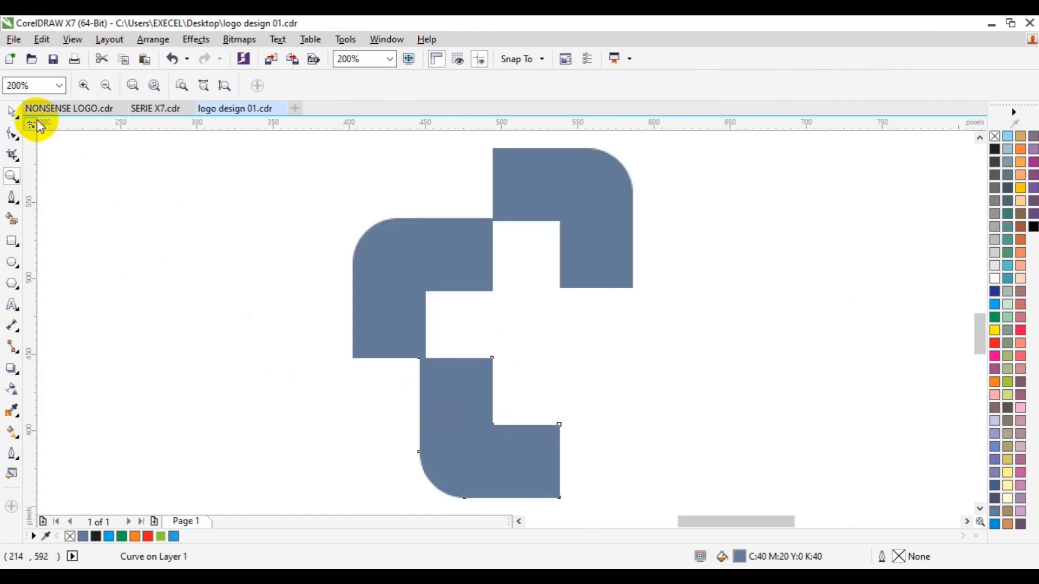
{"action": "left_click", "coordinate": [11, 111]}
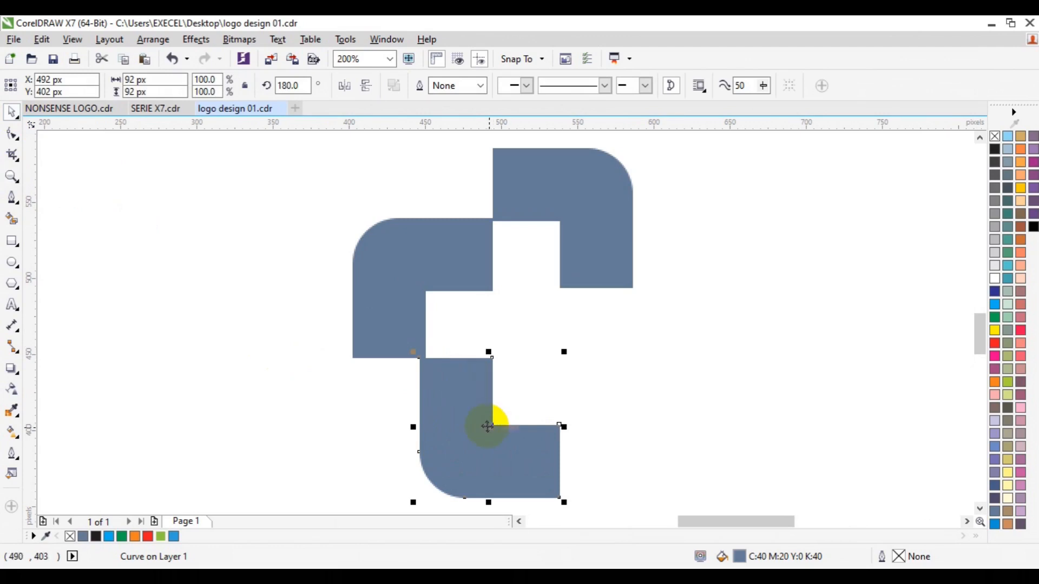
{"action": "left_click_drag", "start_coordinate": [487, 426], "coordinate": [498, 429]}
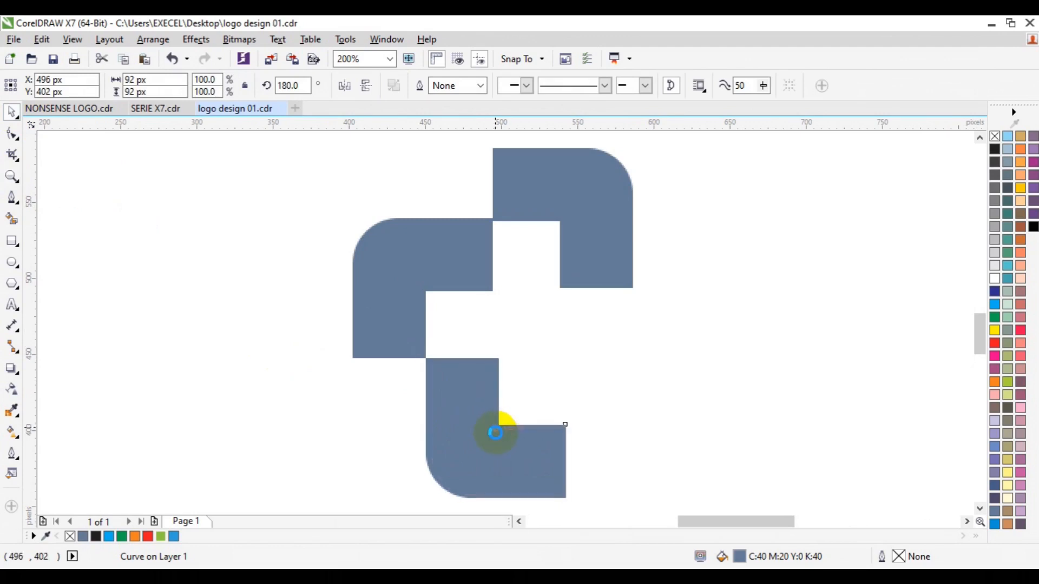
Copy and paste the bottom piece, mirror the copy horizontally to its right, and raise it to Y 448 px to close the cross
{"action": "left_click", "coordinate": [50, 41]}
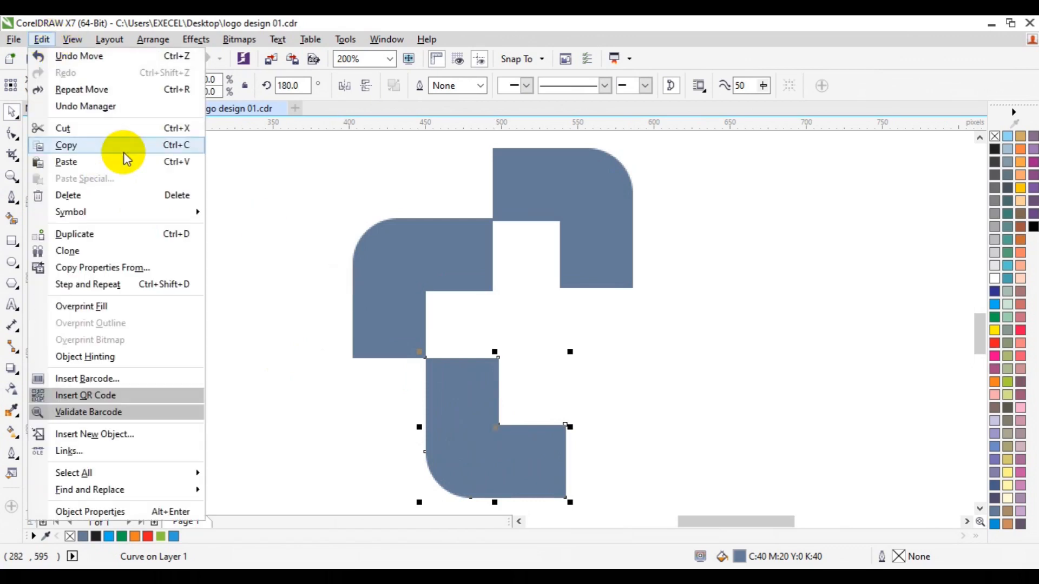
{"action": "left_click", "coordinate": [124, 155]}
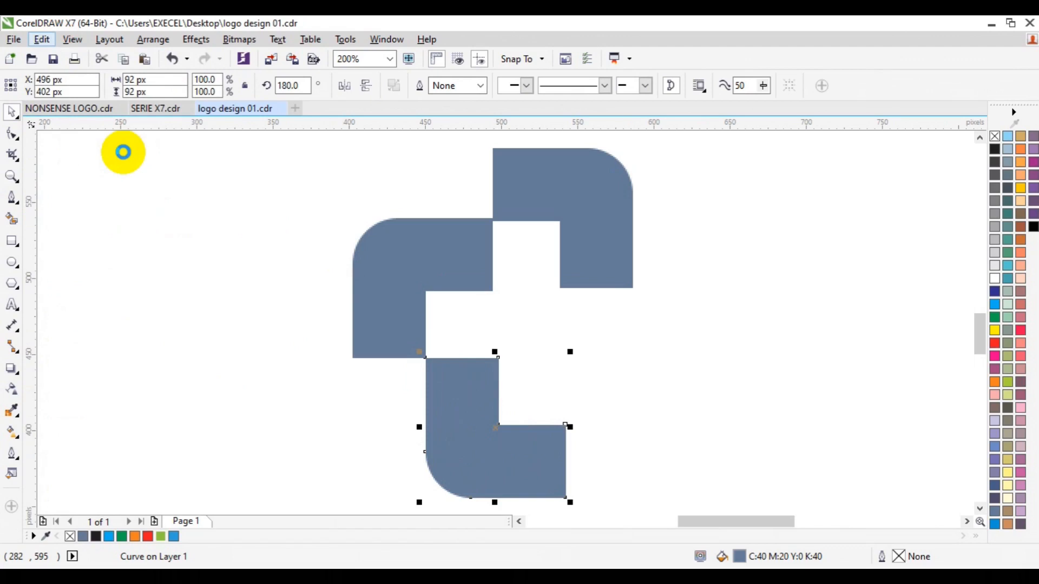
{"action": "left_click", "coordinate": [41, 39]}
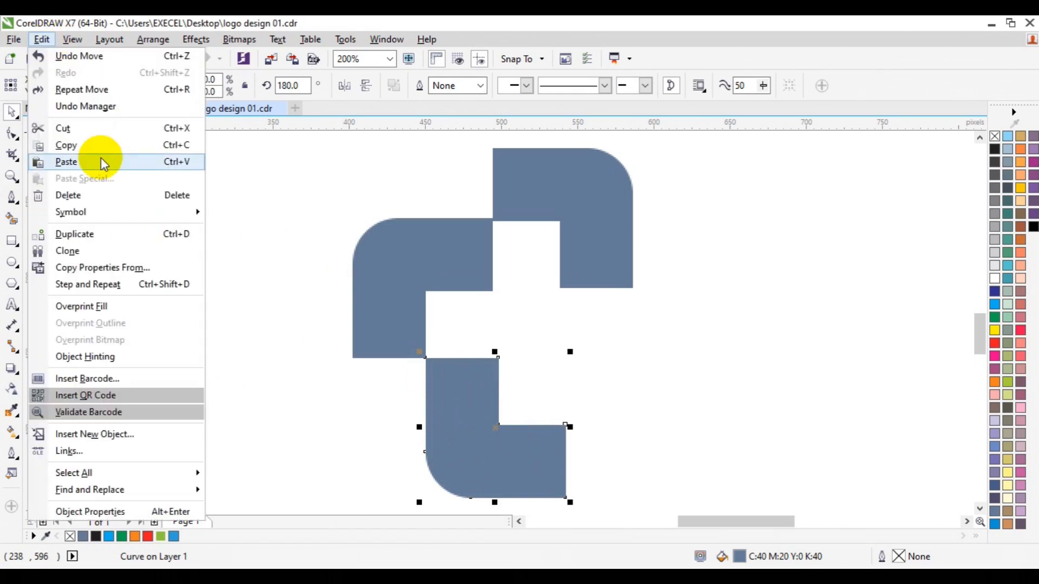
{"action": "left_click", "coordinate": [101, 161]}
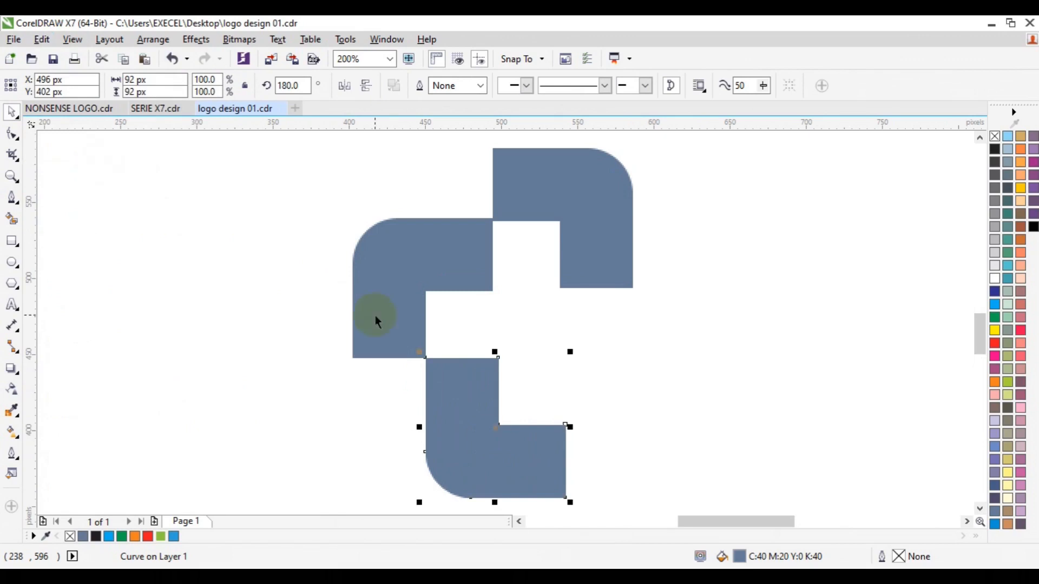
{"action": "left_click_drag", "start_coordinate": [418, 426], "coordinate": [633, 420]}
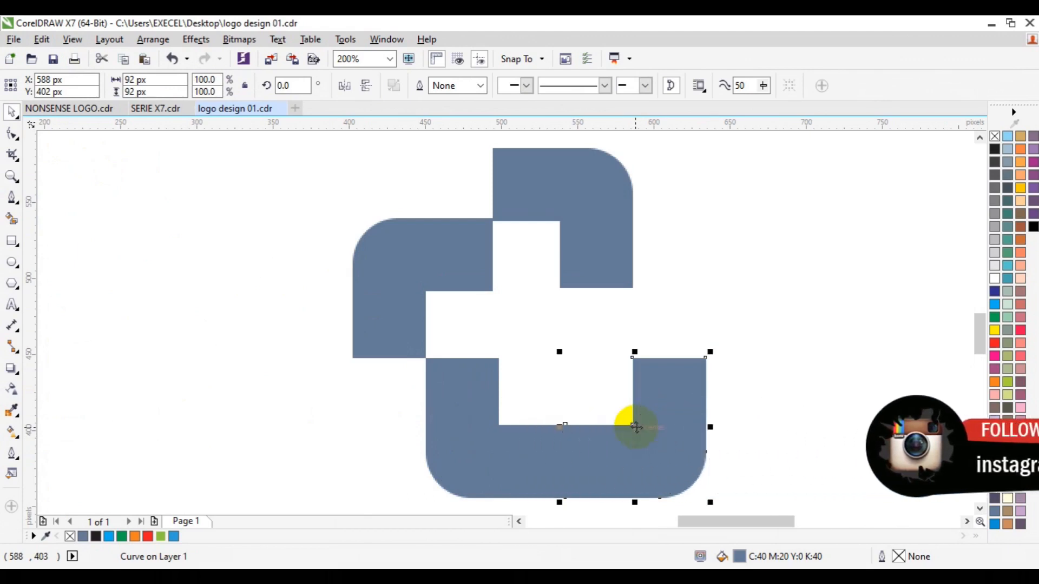
{"action": "left_click_drag", "start_coordinate": [636, 427], "coordinate": [622, 357]}
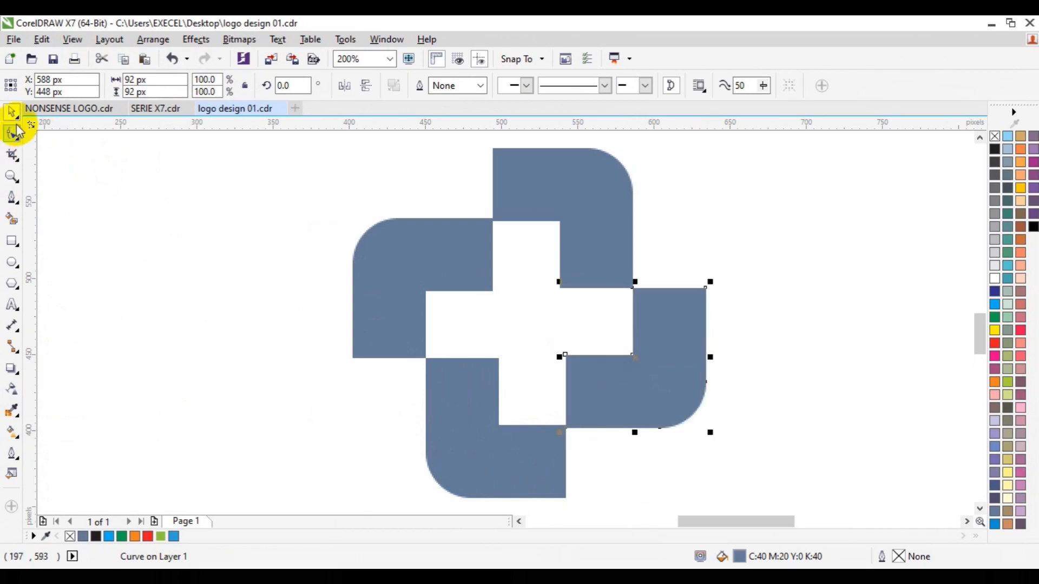
Fill the left and right pieces of the cross with the blue used in the reference logo
{"action": "left_click", "coordinate": [12, 175]}
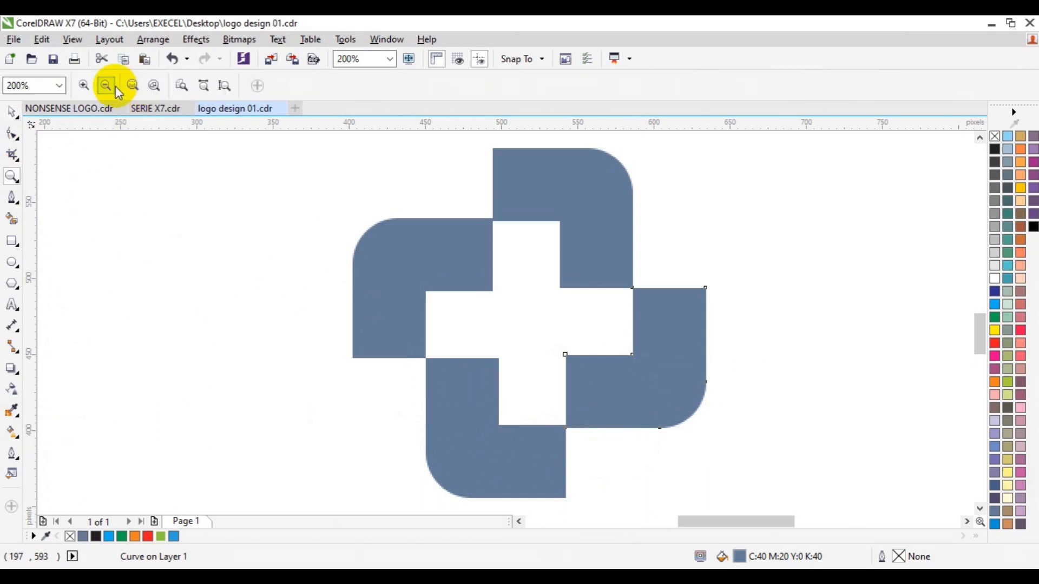
{"action": "left_click", "coordinate": [114, 86]}
{"action": "left_click", "coordinate": [114, 87]}
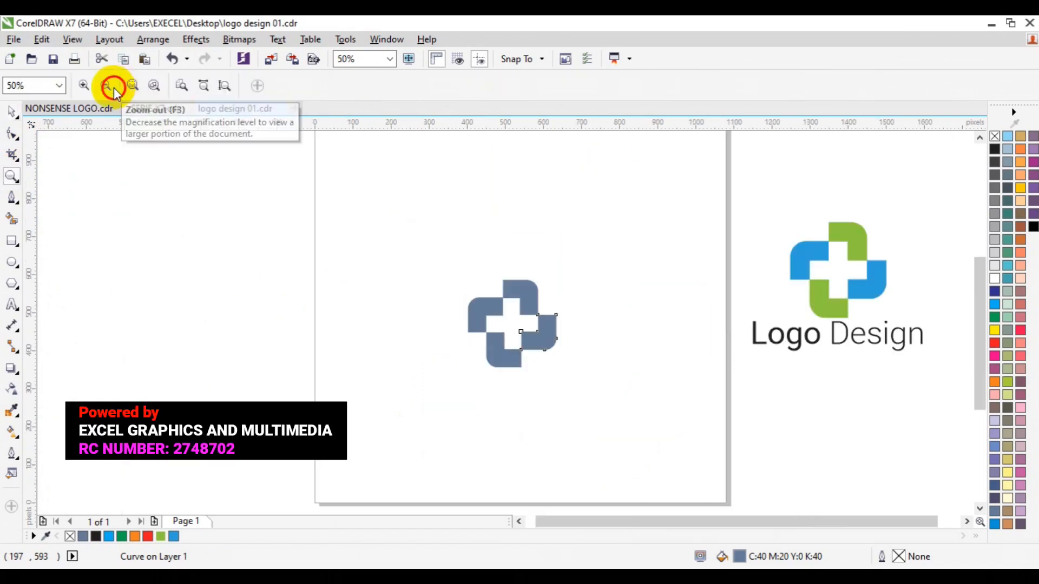
{"action": "left_click", "coordinate": [12, 111]}
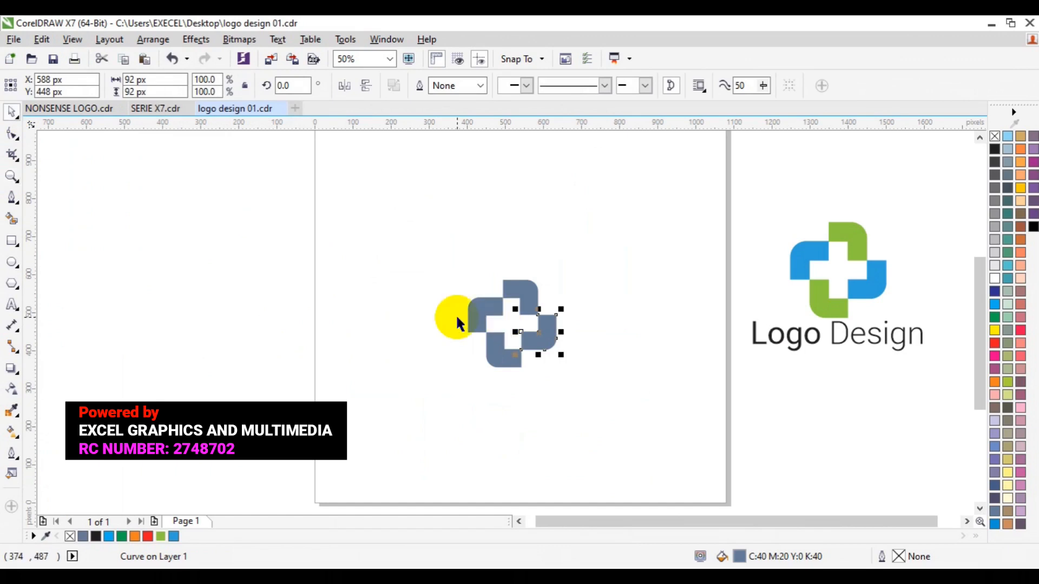
{"action": "left_click", "coordinate": [473, 318], "text": "shift"}
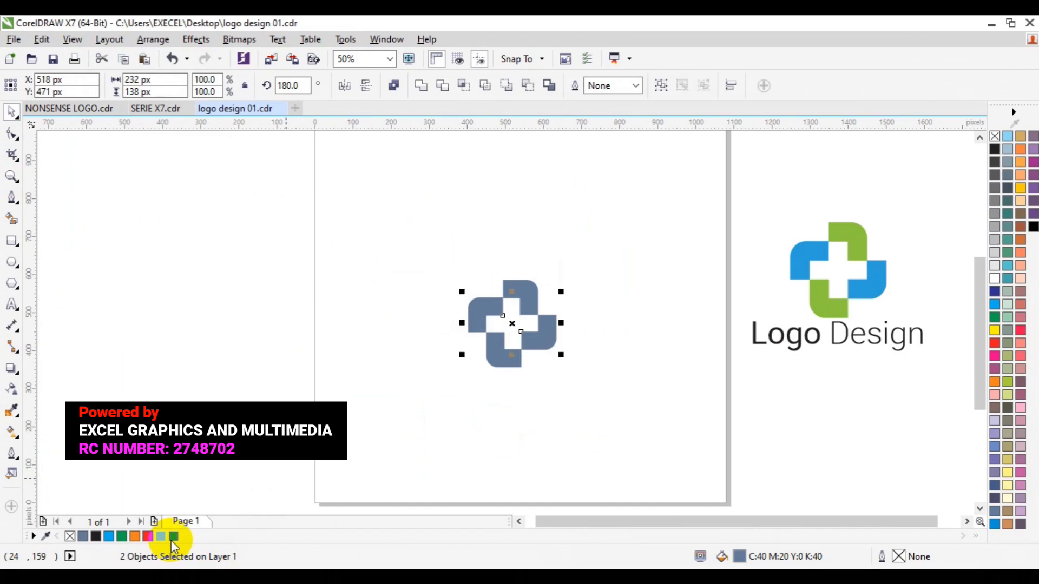
{"action": "left_click", "coordinate": [173, 538]}
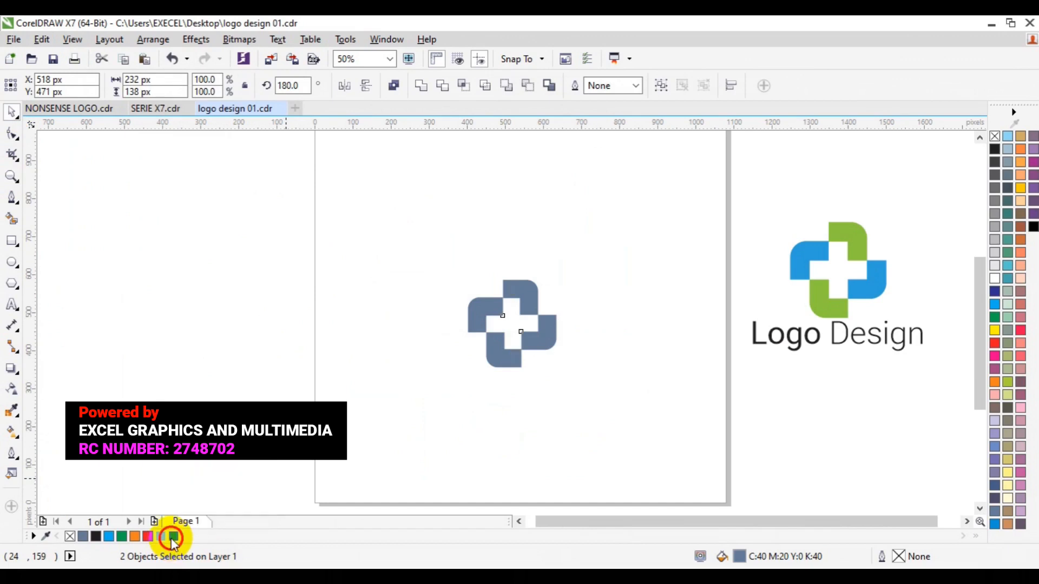
Fill the bottom and top pieces of the cross with the green used in the reference logo
{"action": "left_click", "coordinate": [505, 364]}
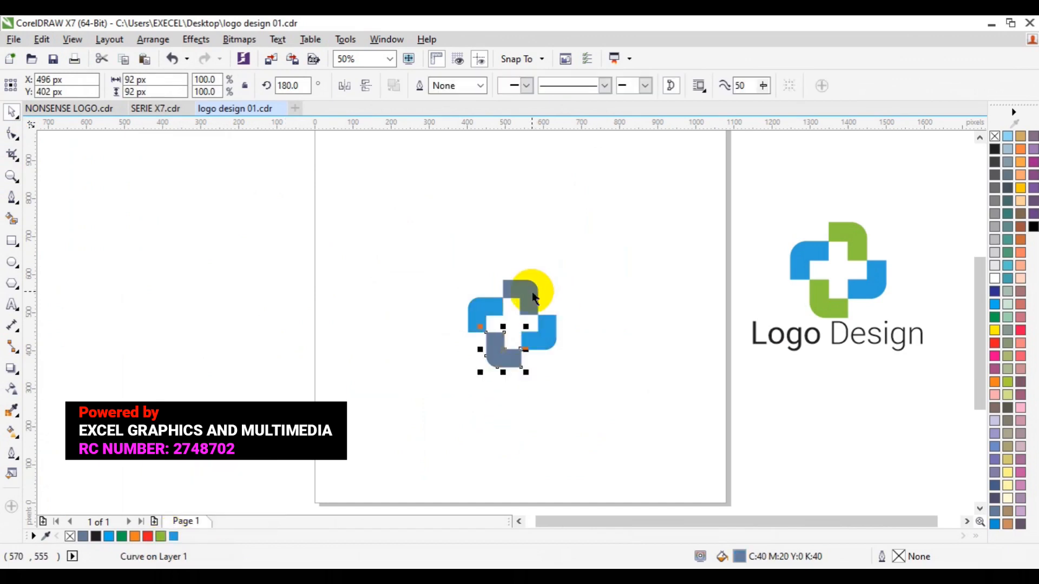
{"action": "left_click", "coordinate": [533, 296], "text": "shift"}
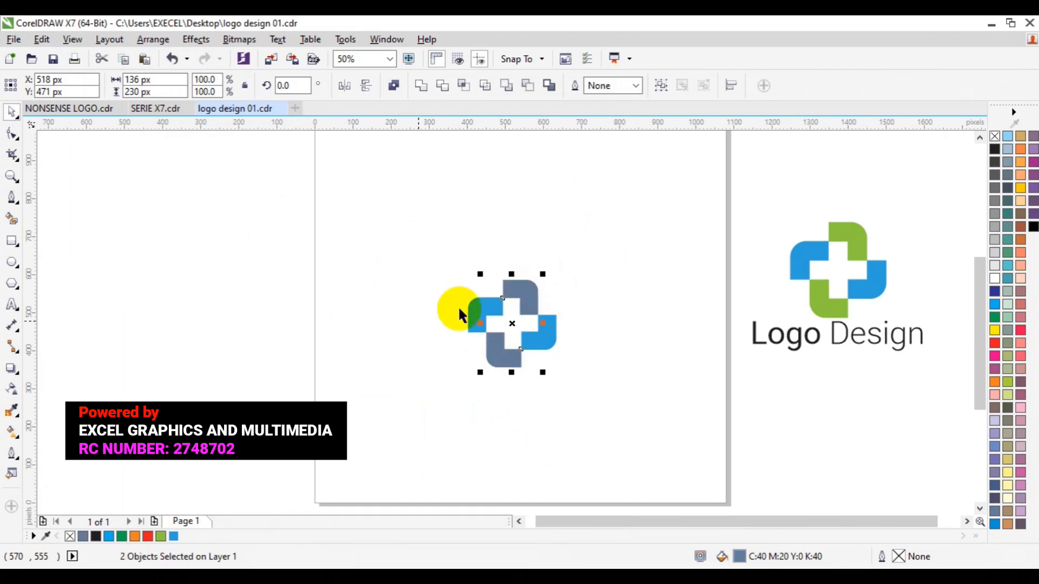
{"action": "left_click", "coordinate": [161, 537]}
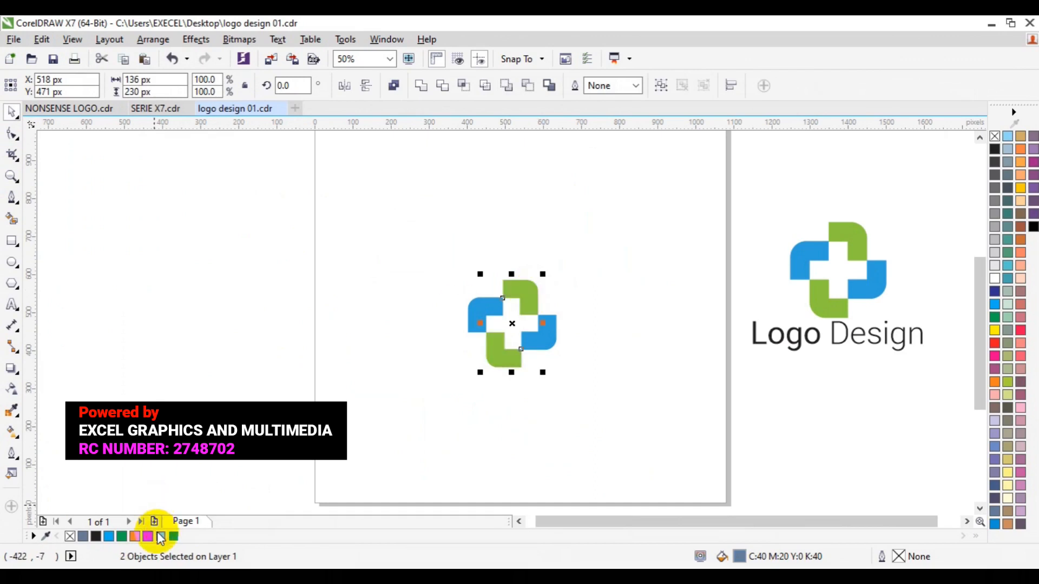
Group the four cross pieces at the centre of the page and enlarge the group to about 332 px wide
{"action": "left_click_drag", "start_coordinate": [222, 289], "coordinate": [535, 383]}
{"action": "left_click_drag", "start_coordinate": [255, 194], "coordinate": [645, 473]}
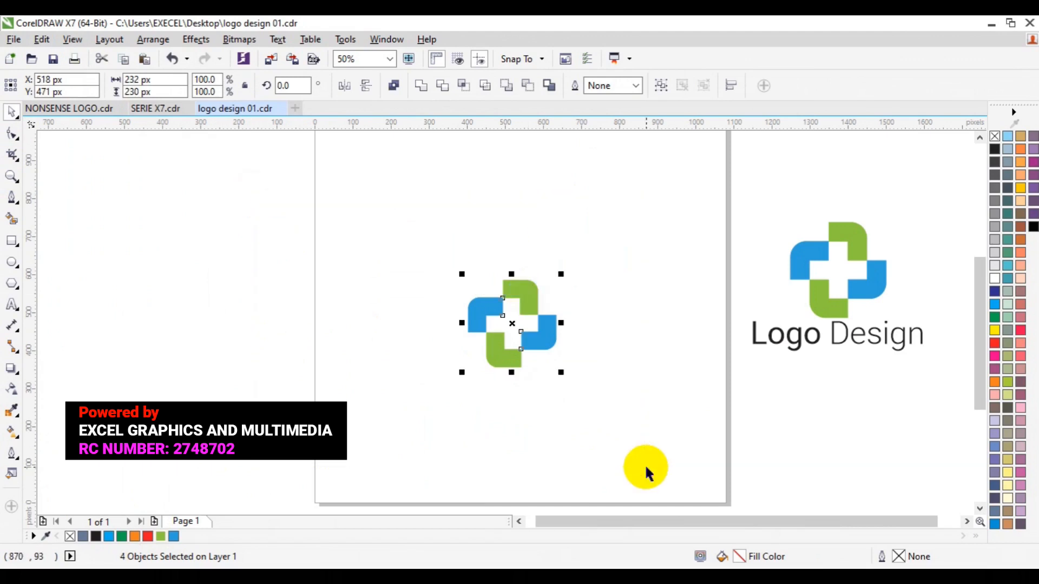
{"action": "left_click", "coordinate": [660, 87]}
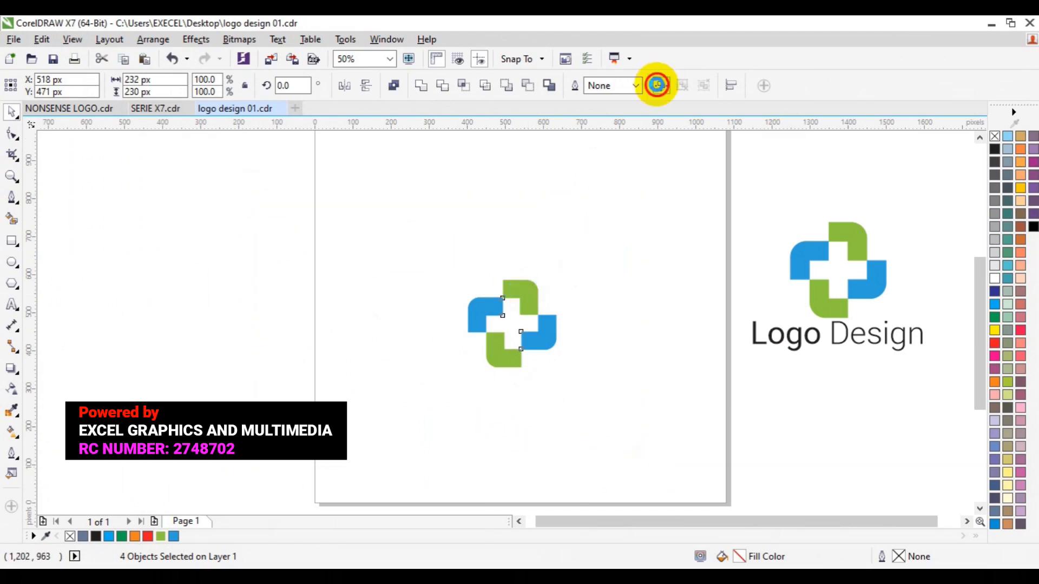
{"action": "key", "text": "p"}
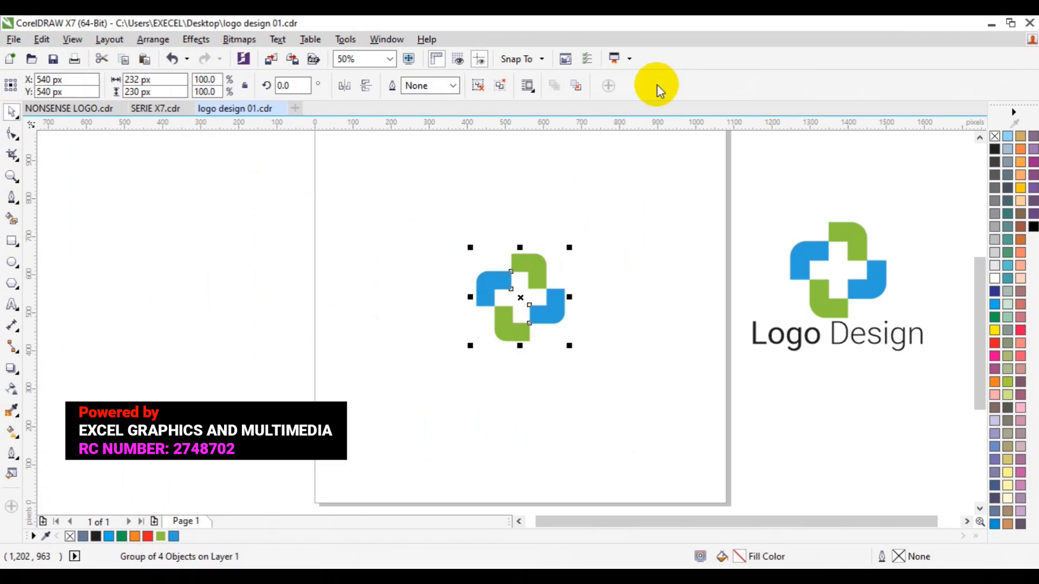
{"action": "left_click_drag", "start_coordinate": [570, 346], "coordinate": [592, 368]}
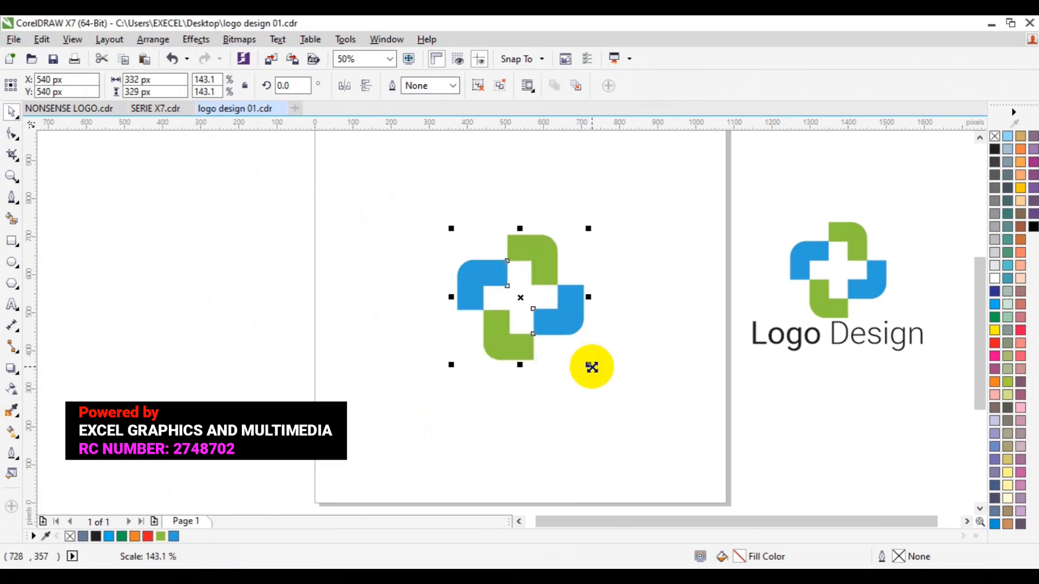
Add the artistic text "Logo Design" just below the cross
{"action": "left_click", "coordinate": [11, 304]}
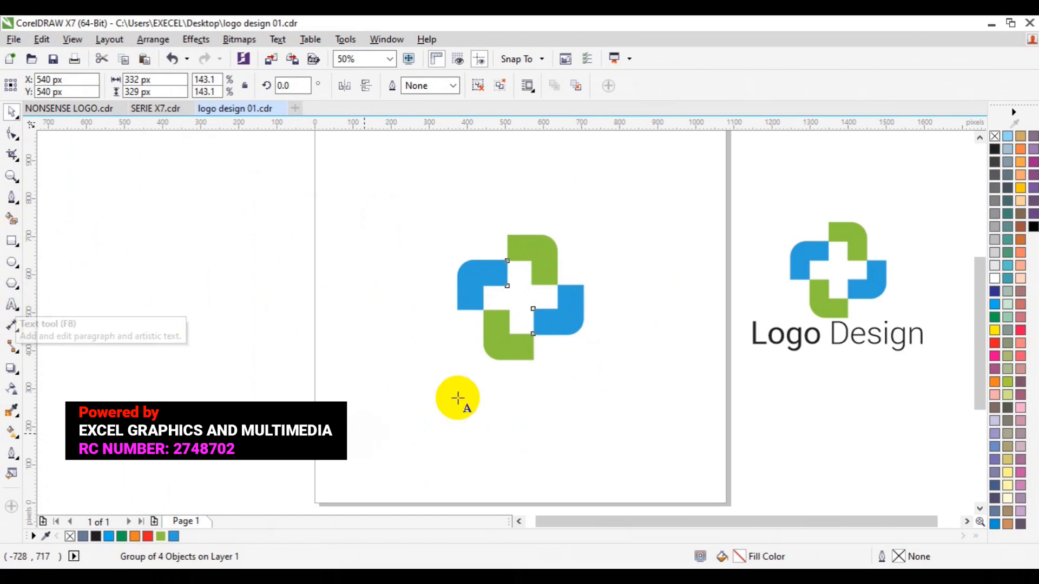
{"action": "left_click", "coordinate": [441, 397]}
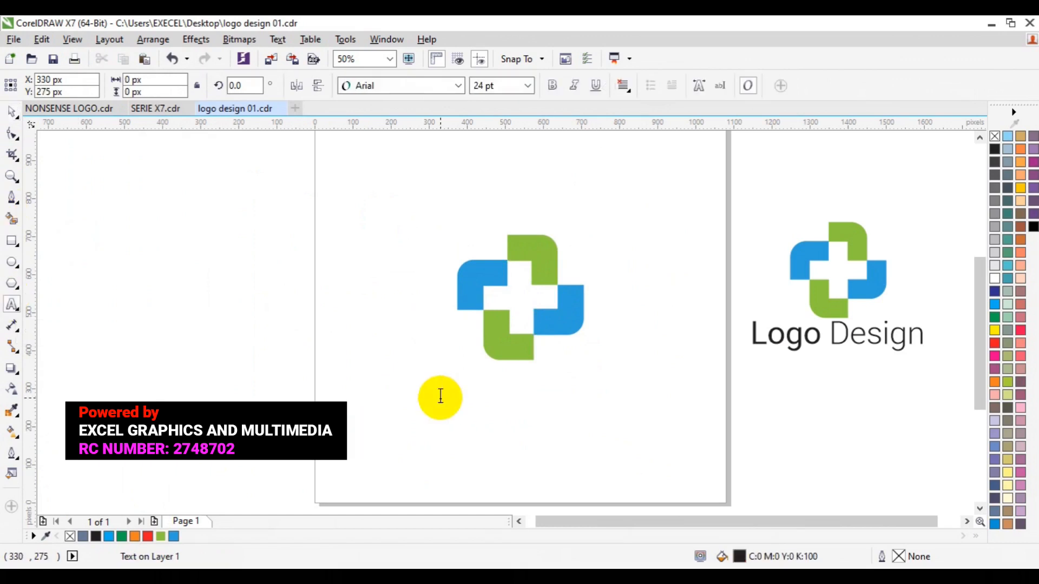
{"action": "type", "text": "Logo"}
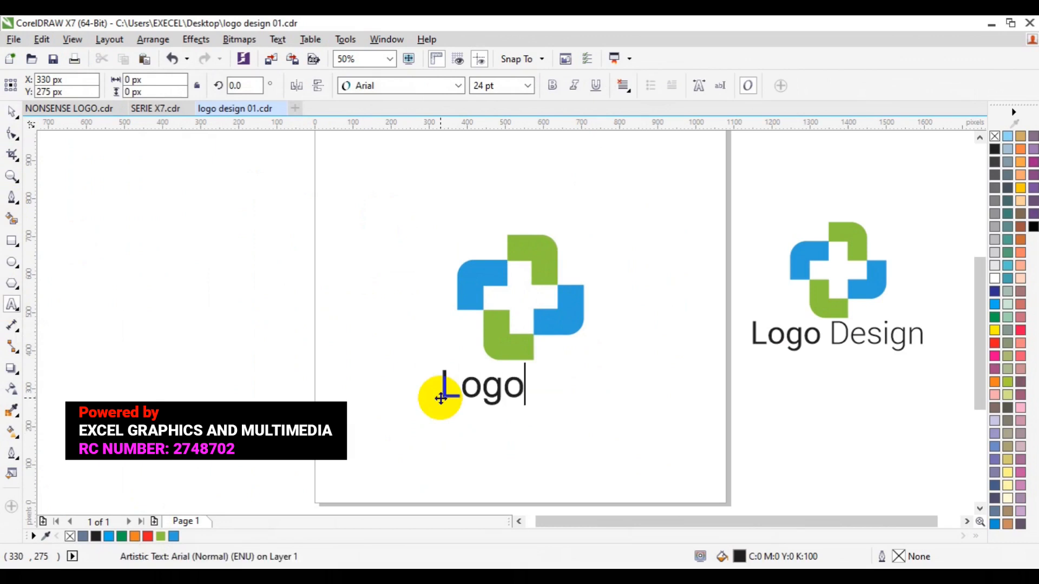
{"action": "type", "text": " De"}
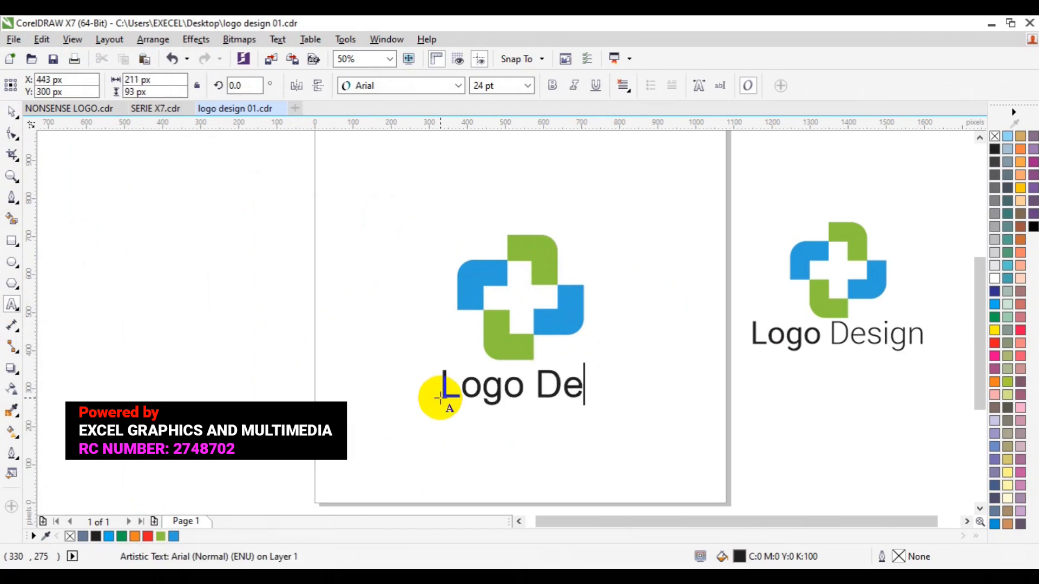
{"action": "type", "text": "sign"}
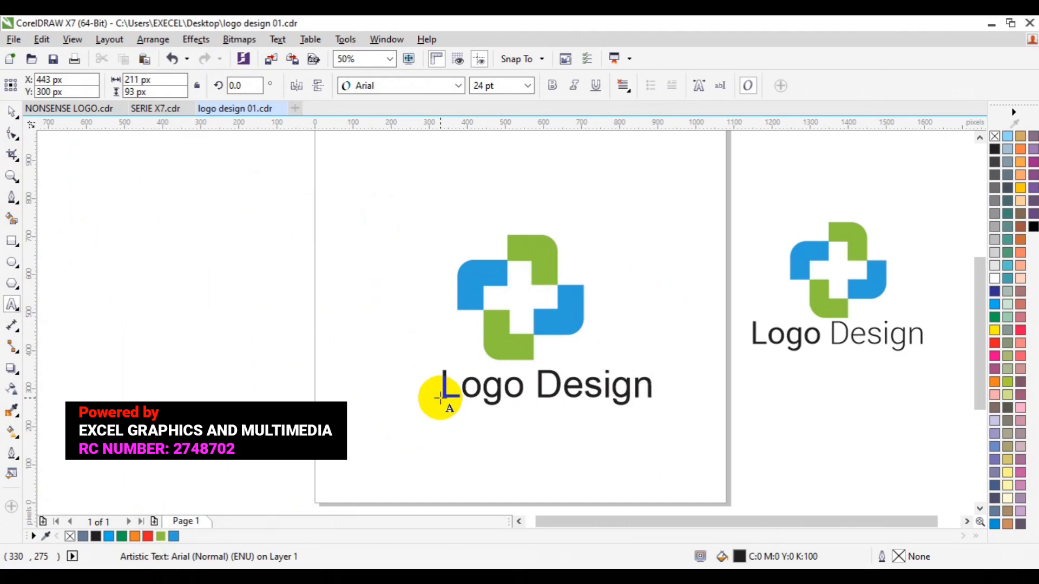
Set the whole "Logo Design" text to the Roboto (Bold) font
{"action": "key", "text": "ctrl+a"}
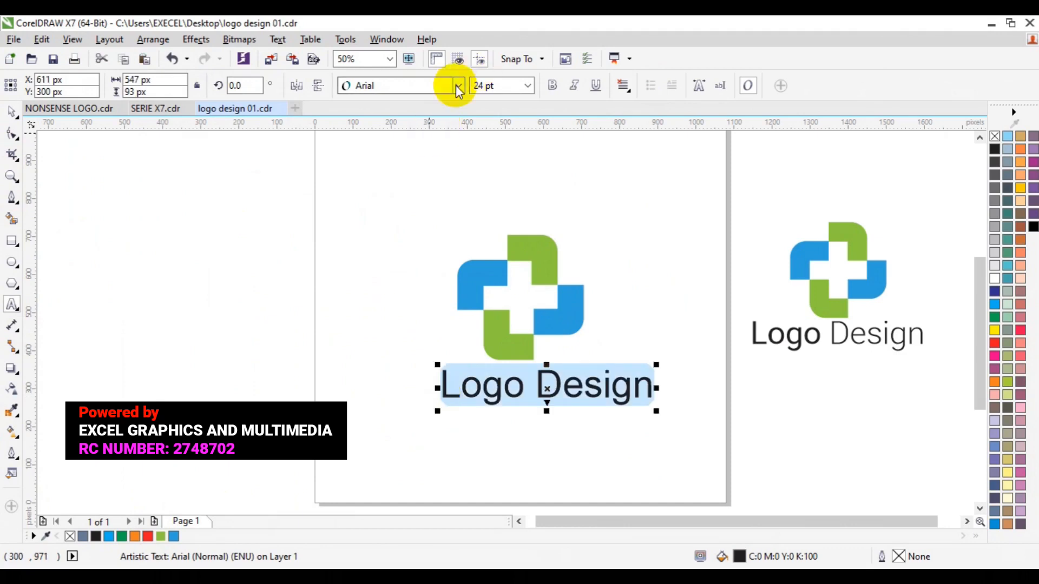
{"action": "left_click", "coordinate": [457, 86]}
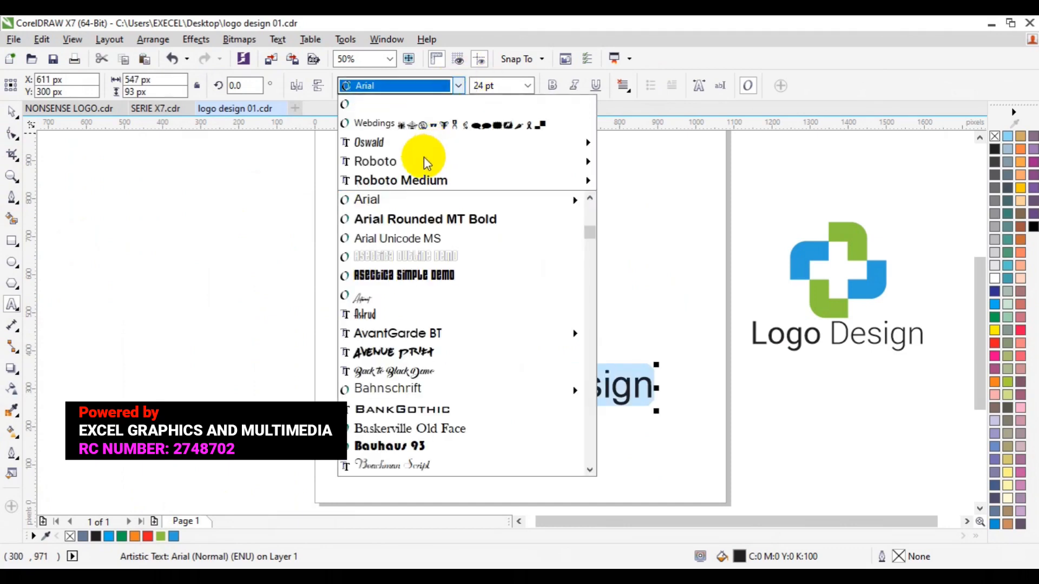
{"action": "mouse_move", "coordinate": [421, 160]}
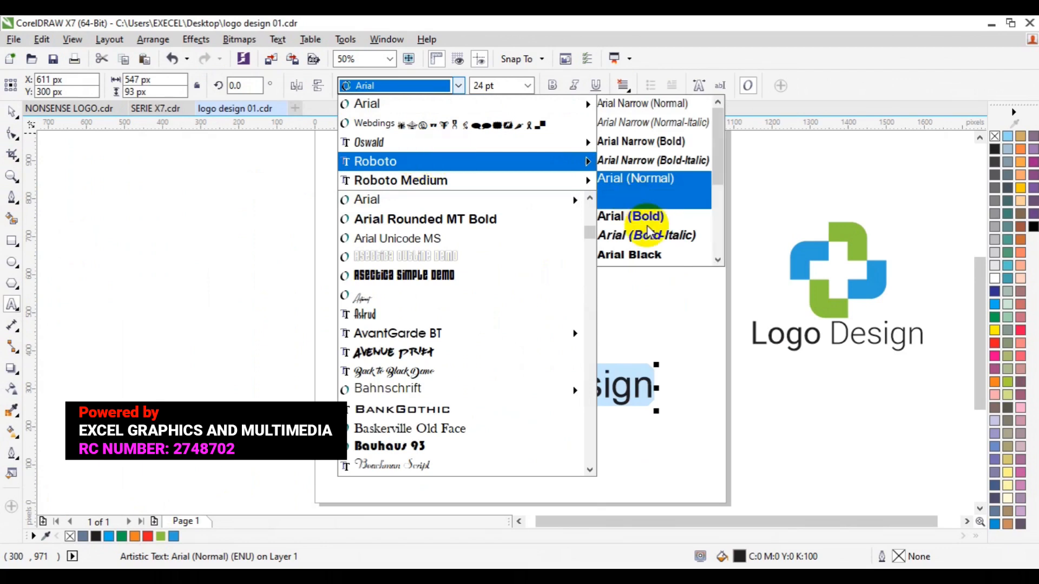
{"action": "mouse_move", "coordinate": [505, 179]}
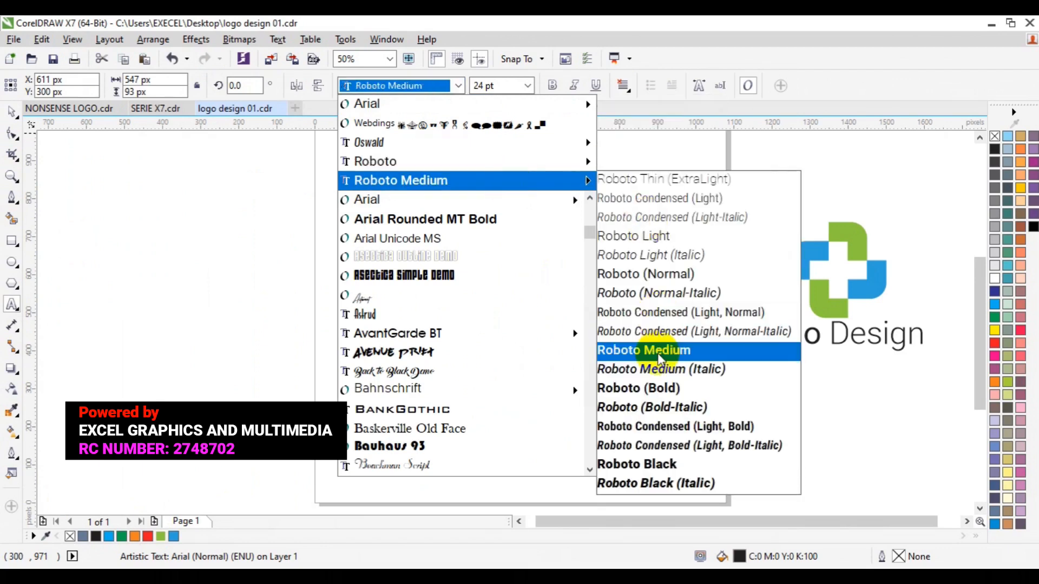
{"action": "left_click", "coordinate": [660, 388]}
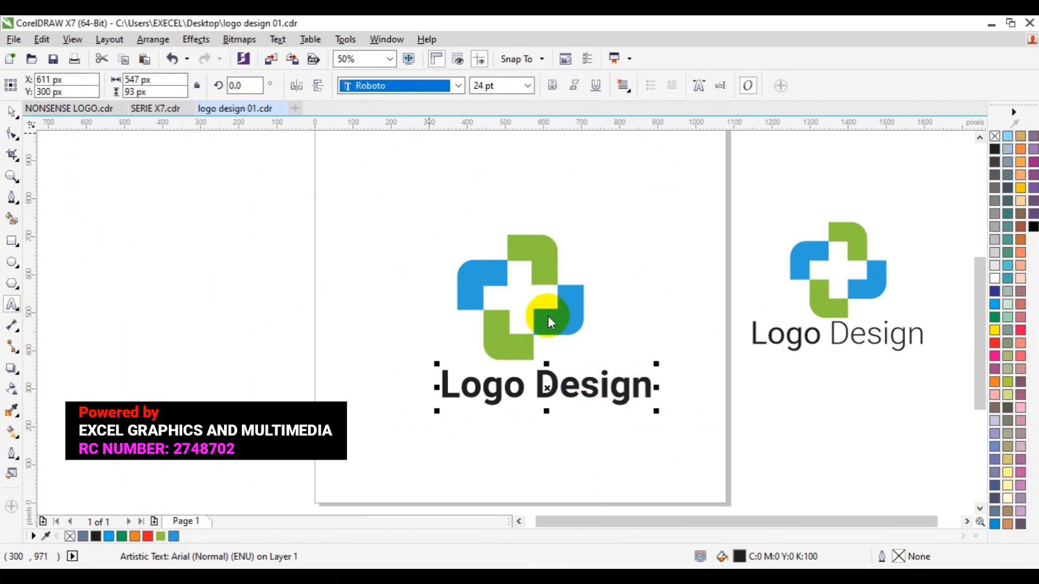
Change the font of the whole "Logo Design" text to Roboto Medium
{"action": "left_click", "coordinate": [518, 382]}
{"action": "key", "text": "ctrl+a"}
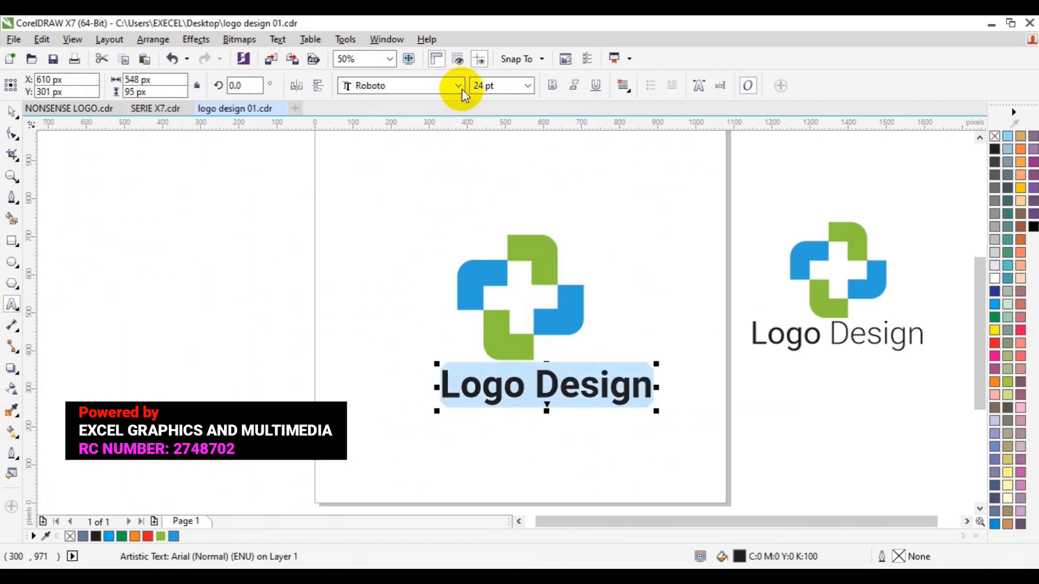
{"action": "left_click", "coordinate": [462, 89]}
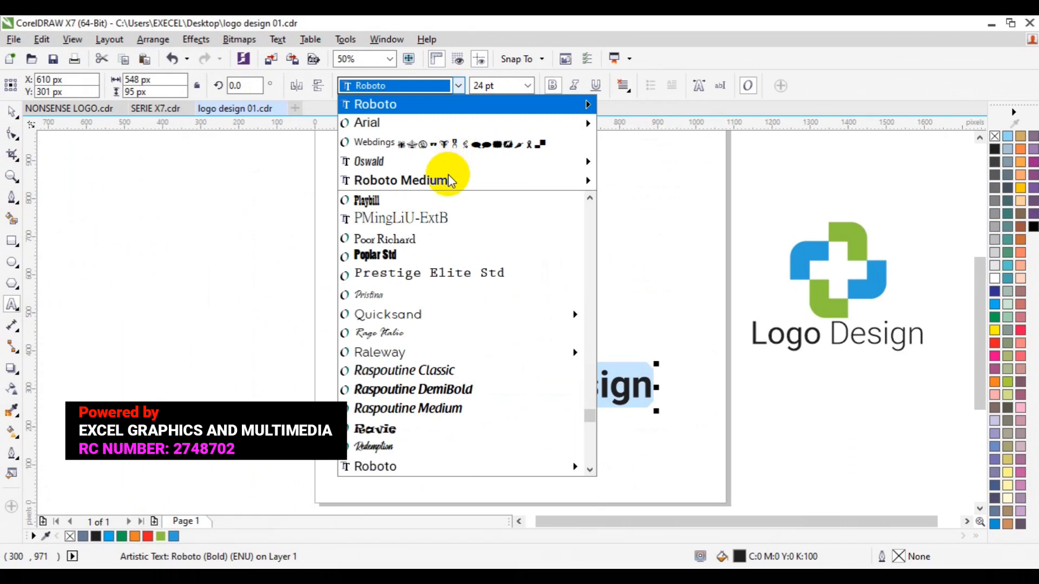
{"action": "mouse_move", "coordinate": [448, 184]}
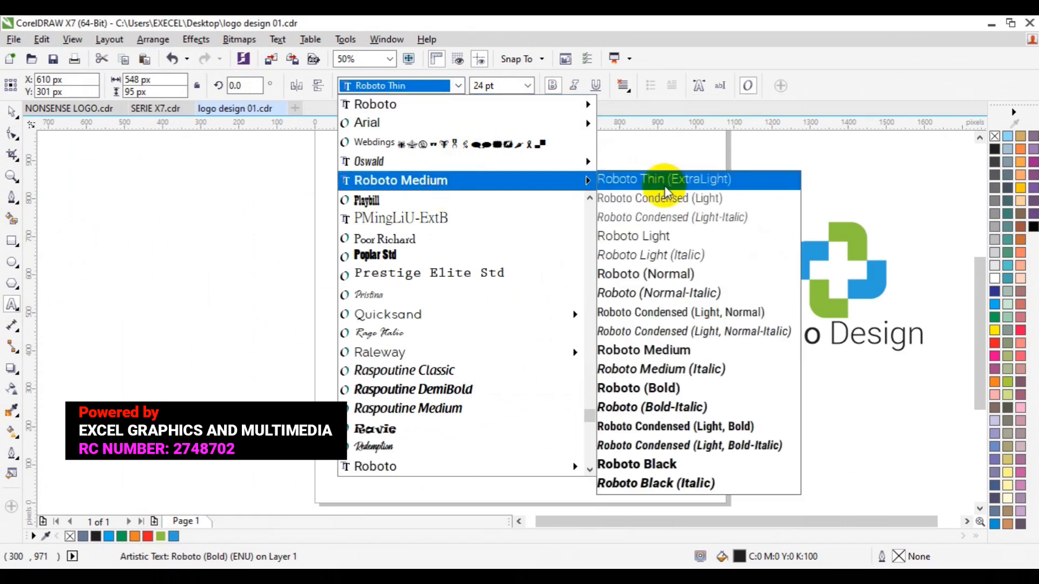
{"action": "left_click", "coordinate": [647, 353]}
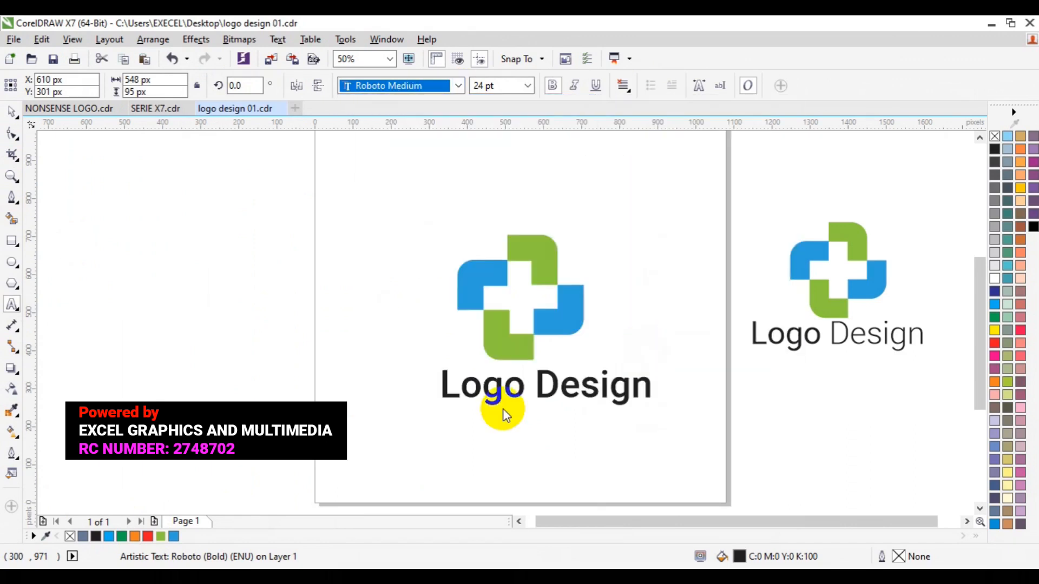
Set only the word "Design" in the logo text to Roboto Light
{"action": "left_click", "coordinate": [537, 386]}
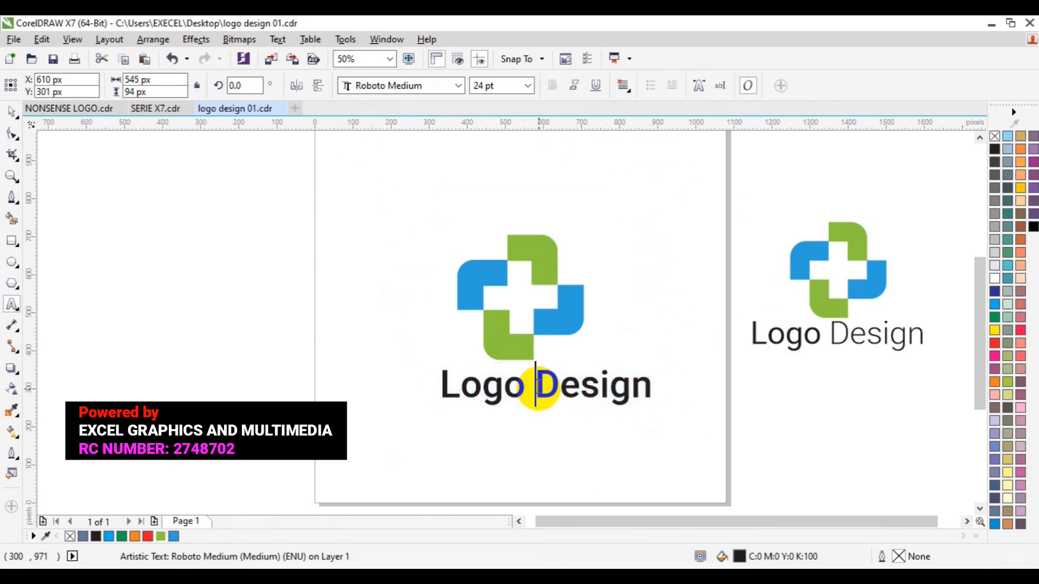
{"action": "key", "text": "shift+Right"}
{"action": "key", "text": "shift+Right"}
{"action": "key", "text": "shift+Right"}
{"action": "key", "text": "shift+Right"}
{"action": "key", "text": "shift+Right"}
{"action": "key", "text": "shift+Right"}
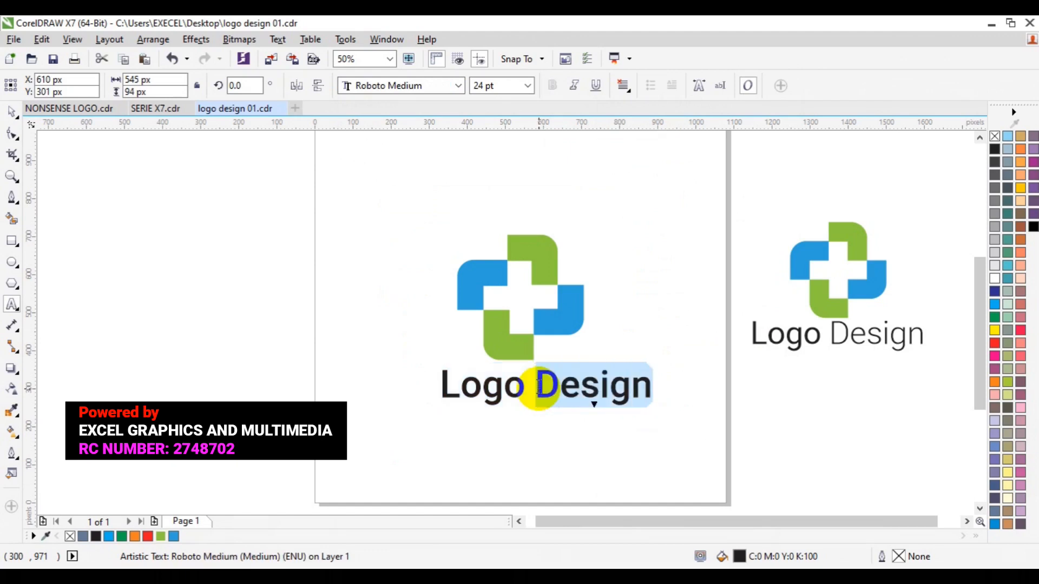
{"action": "left_click", "coordinate": [459, 88]}
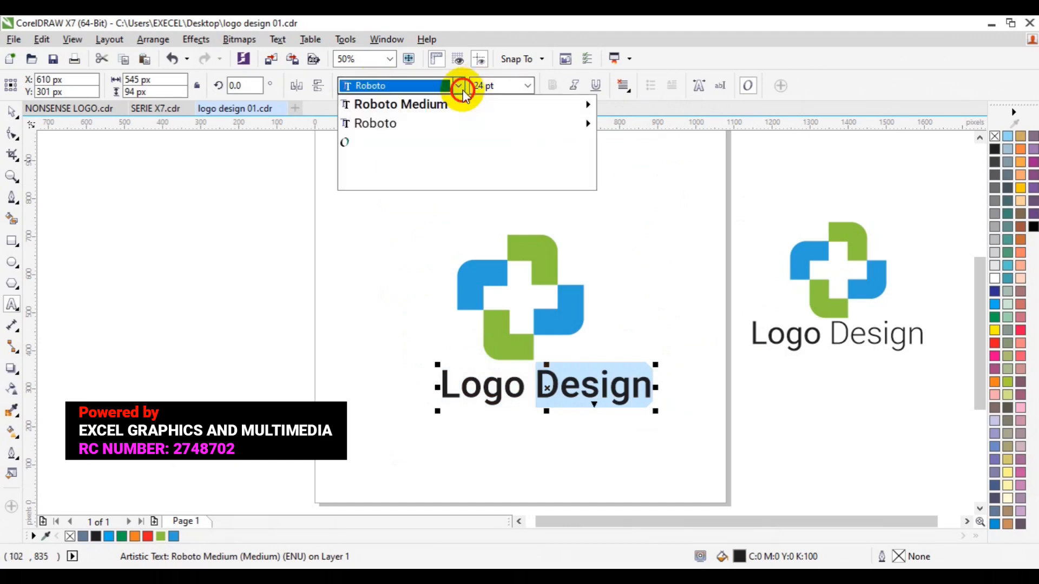
{"action": "mouse_move", "coordinate": [460, 102]}
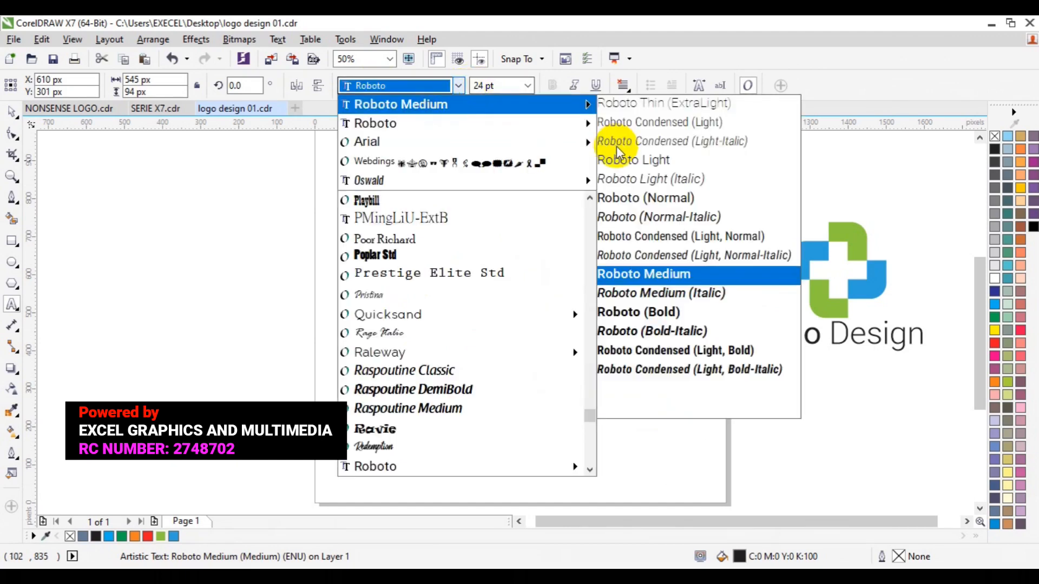
{"action": "left_click", "coordinate": [622, 158]}
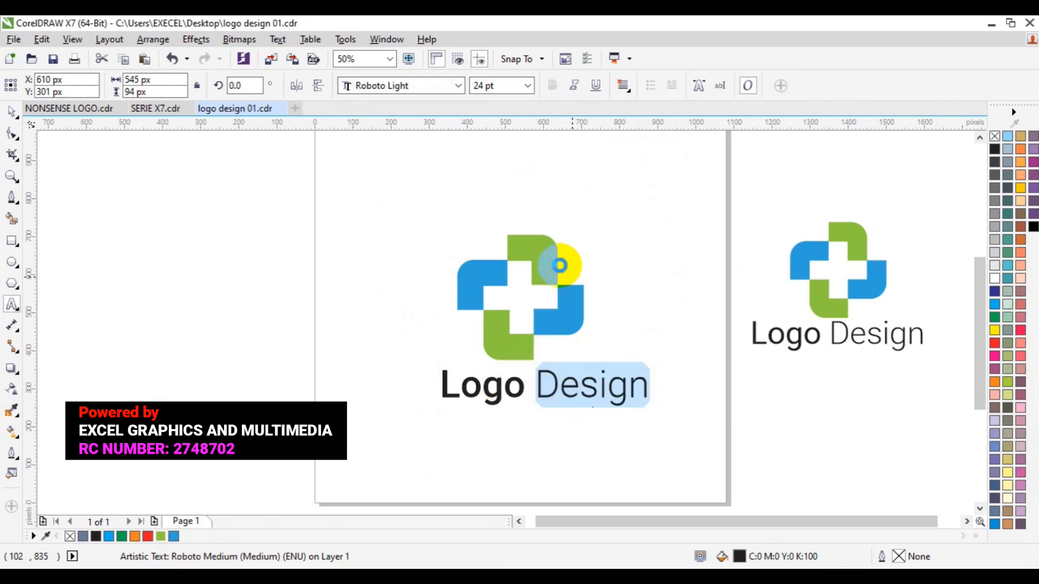
Set the font size of the words "Design" and "Logo" to 18 pt
{"action": "left_click", "coordinate": [527, 88]}
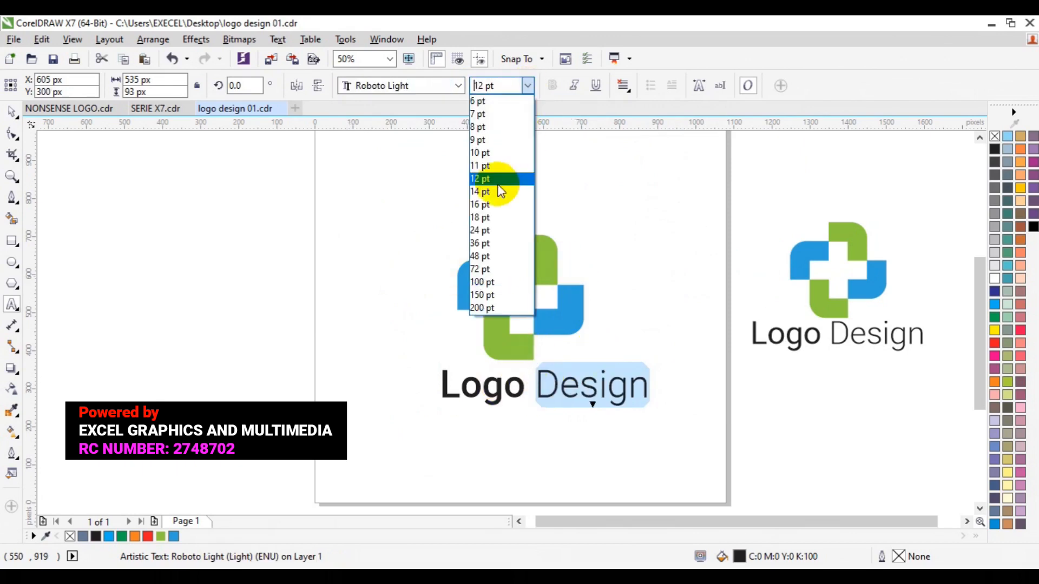
{"action": "left_click", "coordinate": [493, 217]}
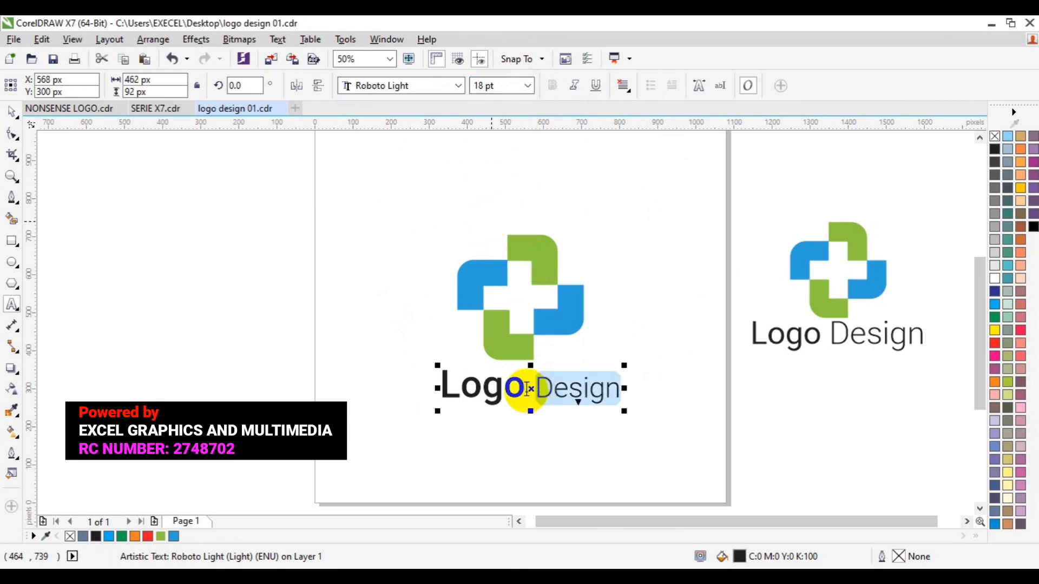
{"action": "left_click", "coordinate": [526, 388]}
{"action": "key", "text": "shift+Left"}
{"action": "key", "text": "shift+Left"}
{"action": "key", "text": "shift+Left"}
{"action": "key", "text": "shift+Left"}
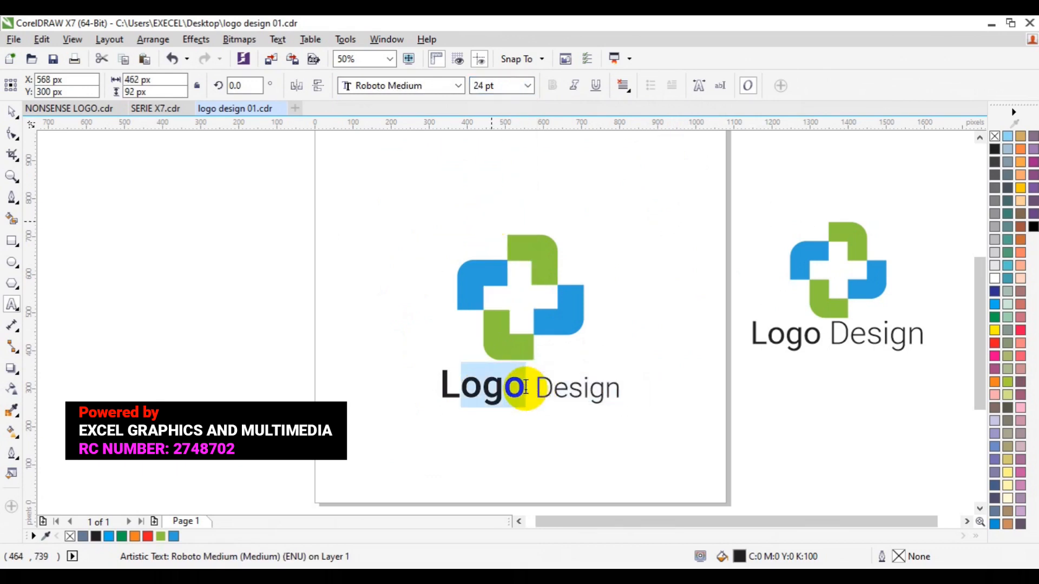
{"action": "left_click", "coordinate": [527, 85]}
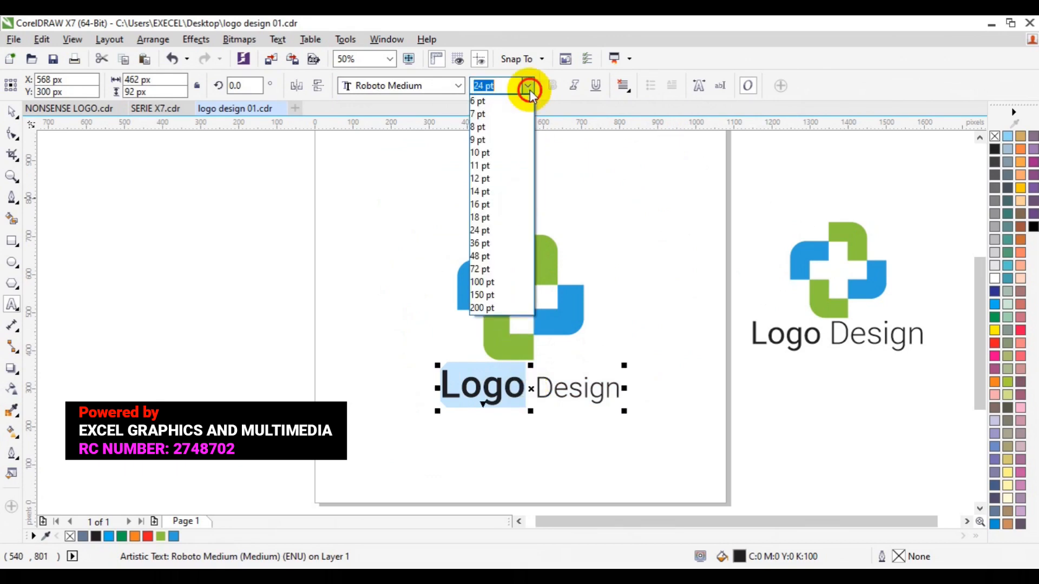
{"action": "left_click", "coordinate": [490, 216]}
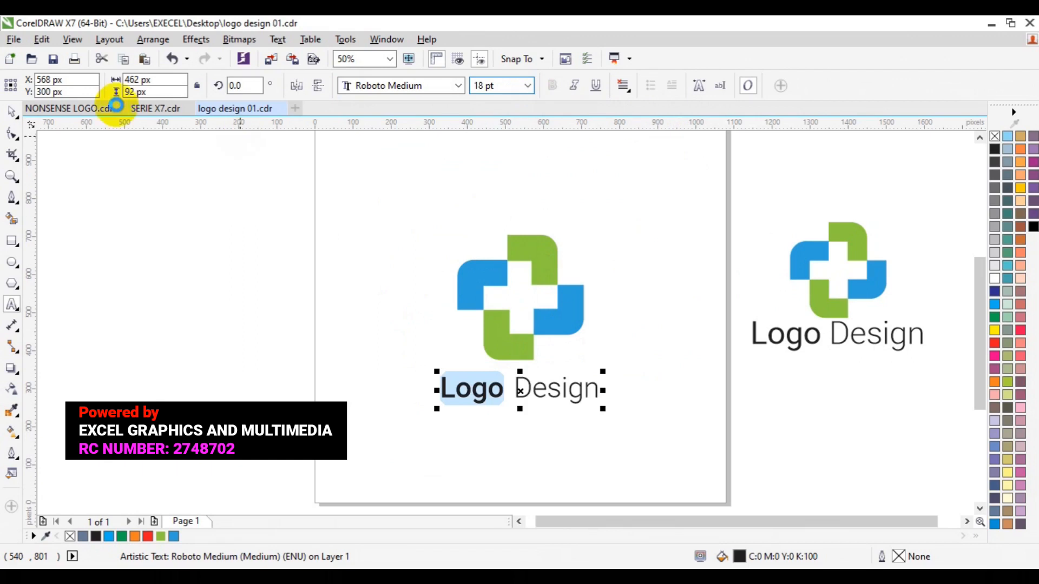
Centre the text horizontally under the cross and enlarge it proportionally about its centre to about 560 px wide
{"action": "left_click", "coordinate": [12, 112]}
{"action": "left_click", "coordinate": [482, 301]}
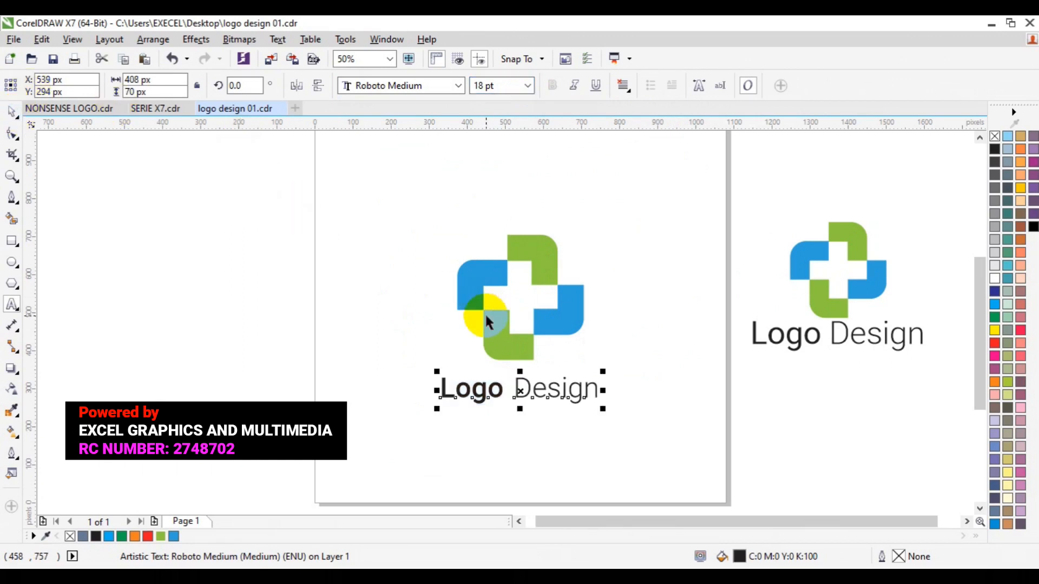
{"action": "left_click", "coordinate": [488, 324]}
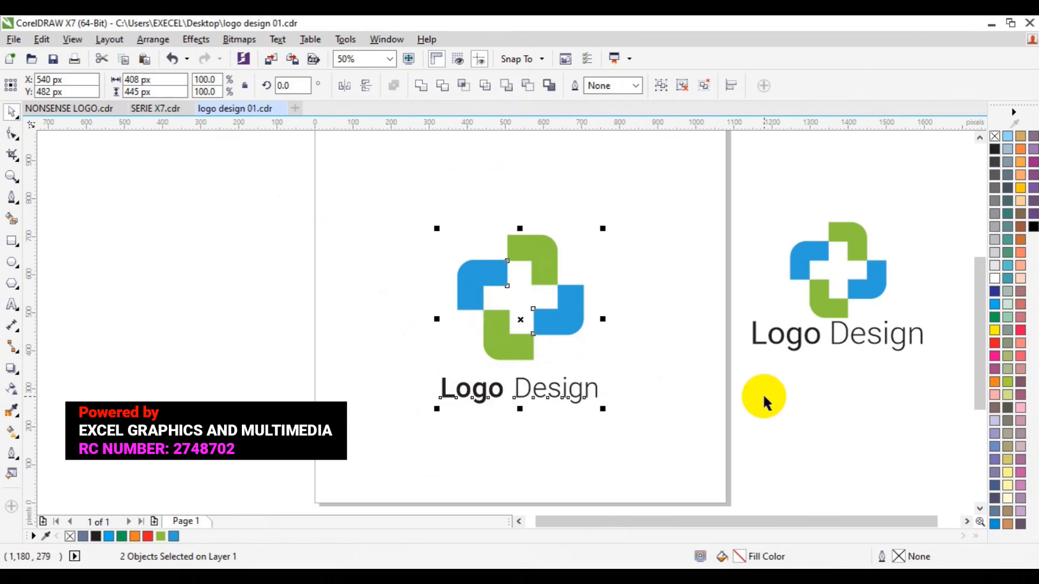
{"action": "left_click", "coordinate": [830, 441]}
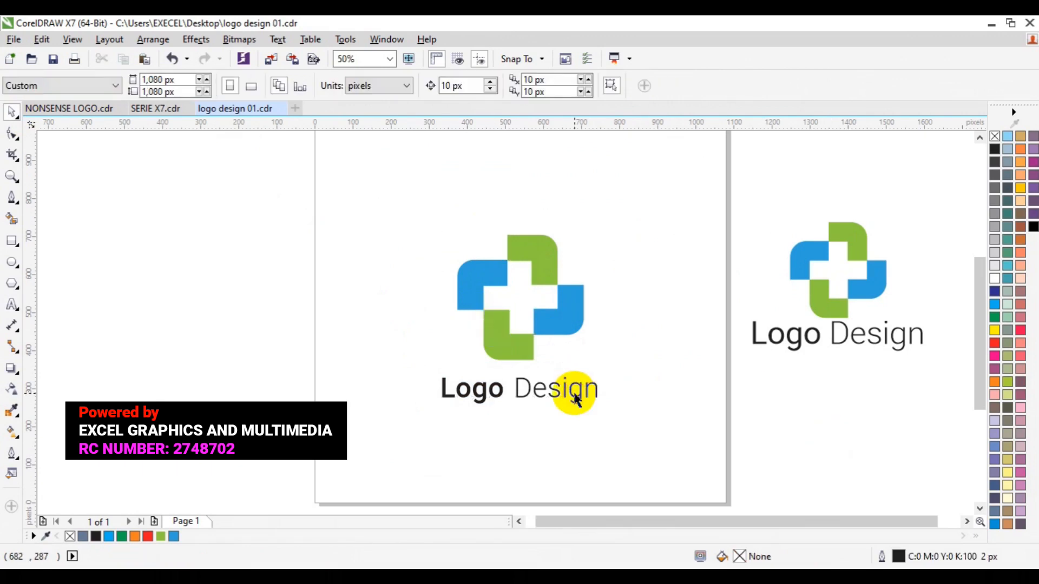
{"action": "left_click", "coordinate": [575, 400]}
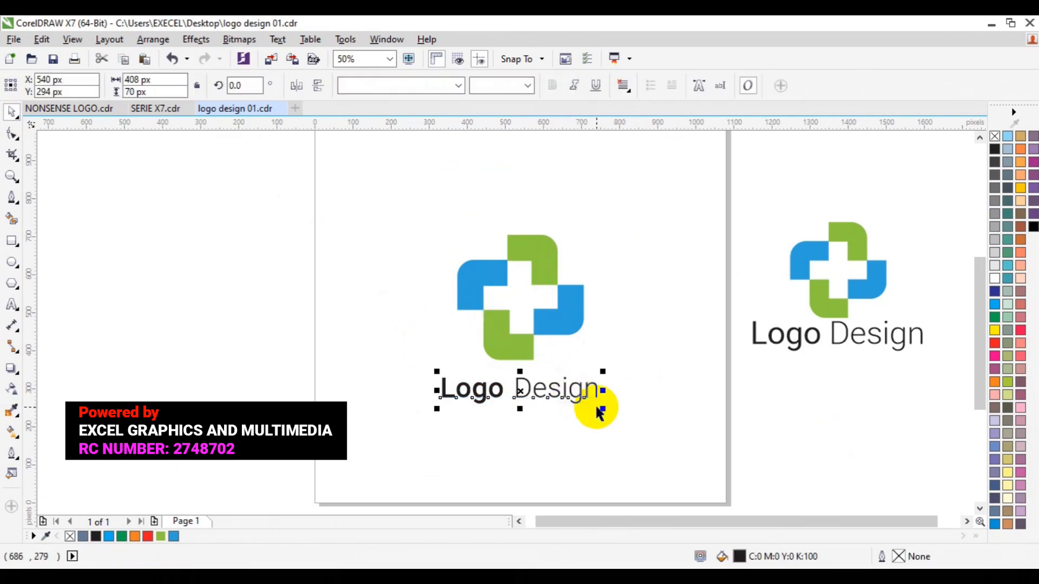
{"action": "left_click_drag", "start_coordinate": [605, 410], "coordinate": [635, 422]}
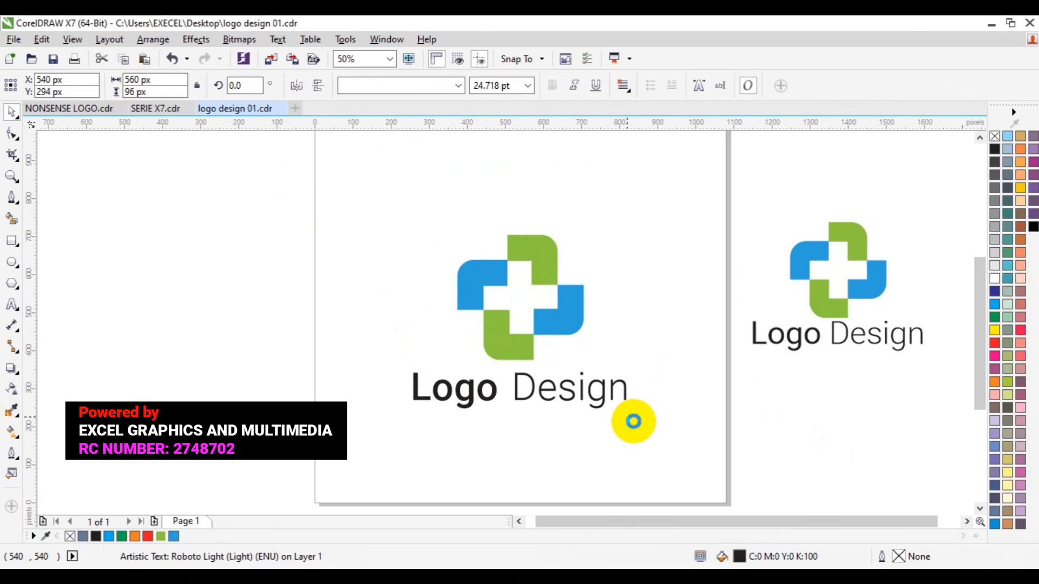
Group the text with the cross and centre the combined logo on the page
{"action": "left_click", "coordinate": [585, 384]}
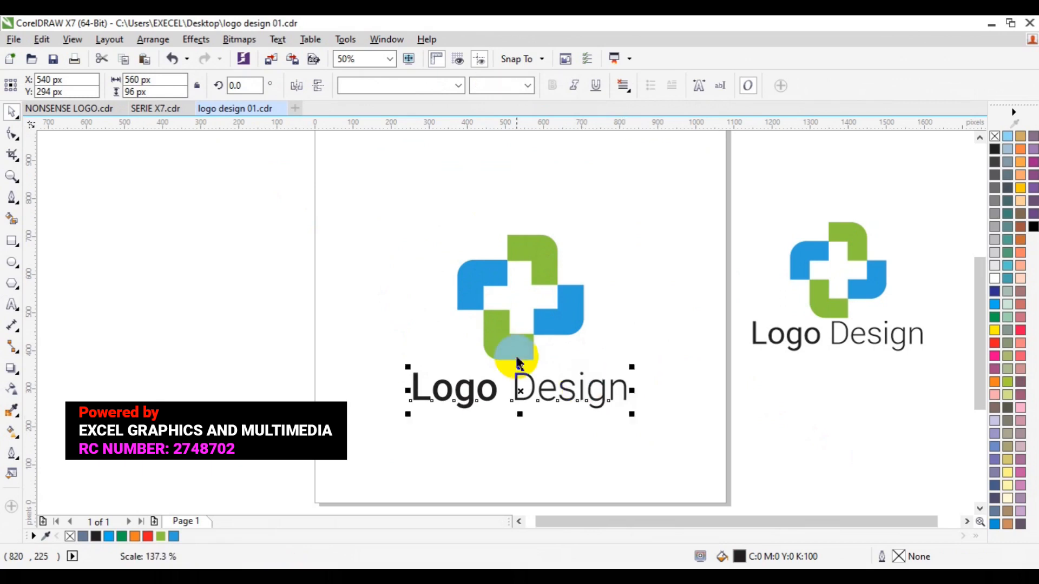
{"action": "left_click", "coordinate": [516, 356], "text": "shift"}
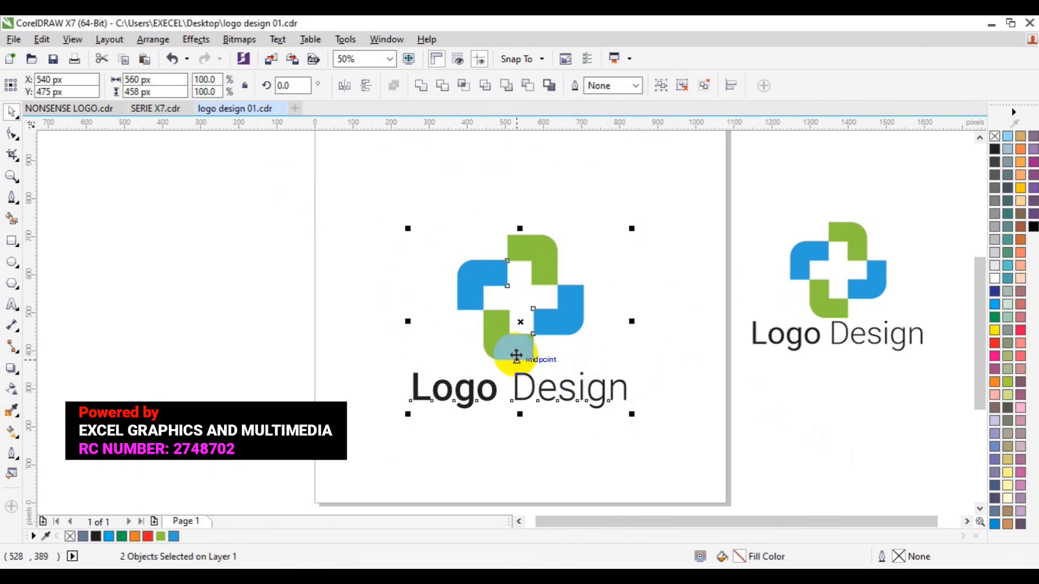
{"action": "left_click", "coordinate": [665, 85]}
{"action": "key", "text": "p"}
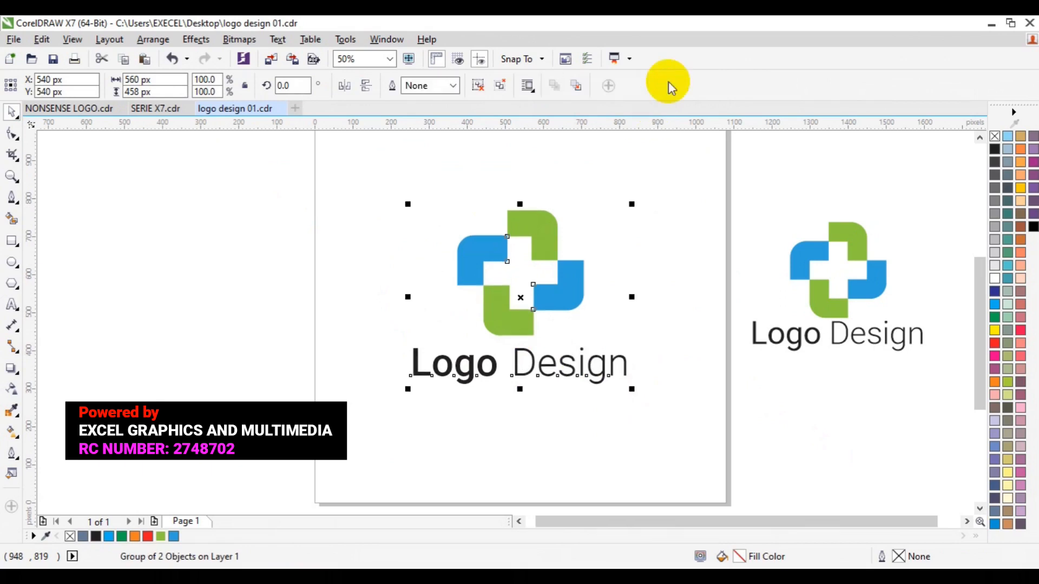
Delete the reference logo beside the page
{"action": "left_click", "coordinate": [828, 238]}
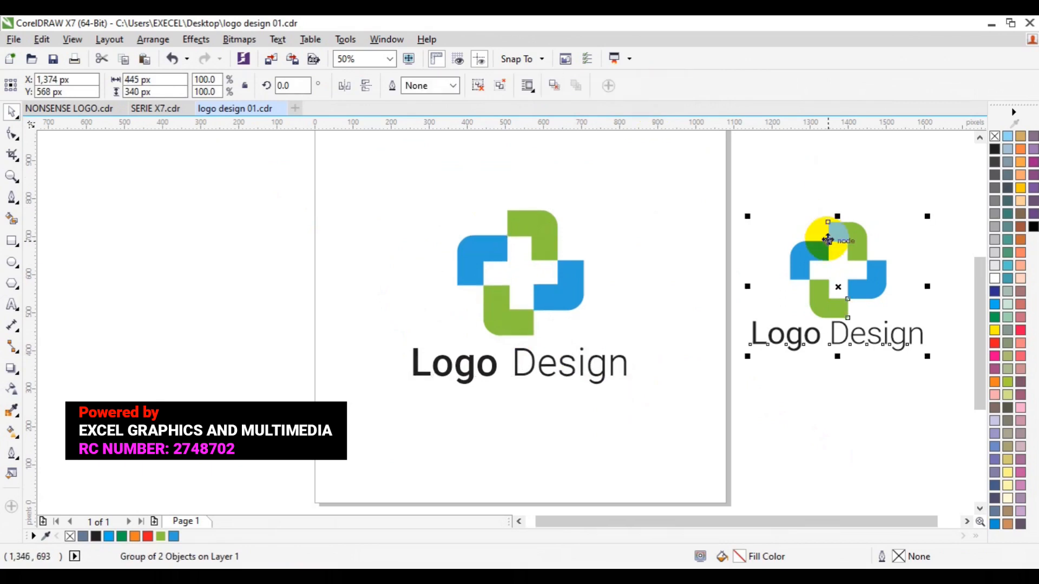
{"action": "key", "text": "Delete"}
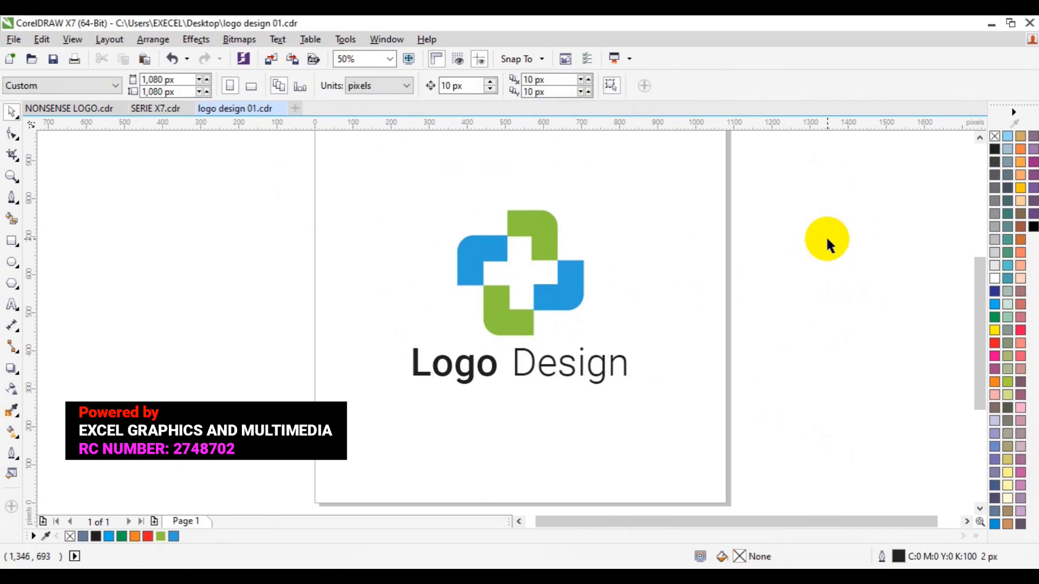